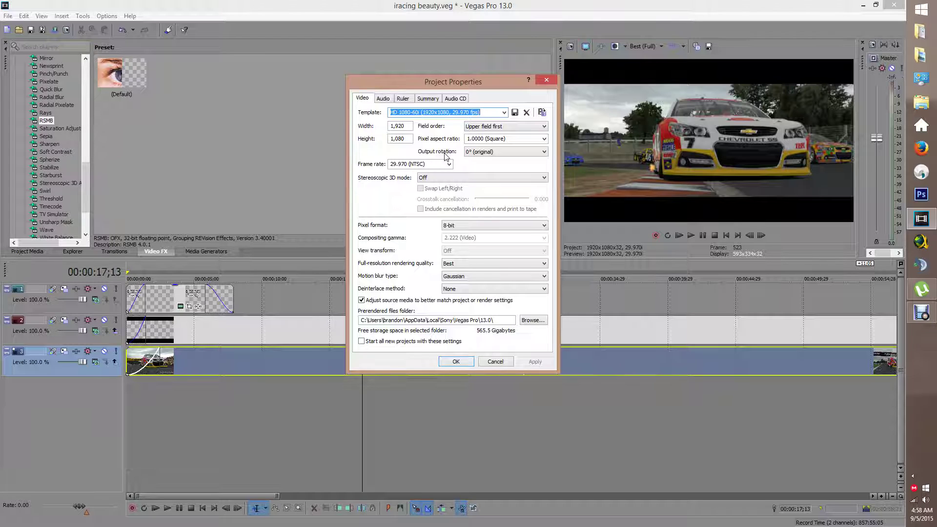
Step: Try the None (progressive scan) field order, restore Upper field first, and apply the project properties
click(469, 128)
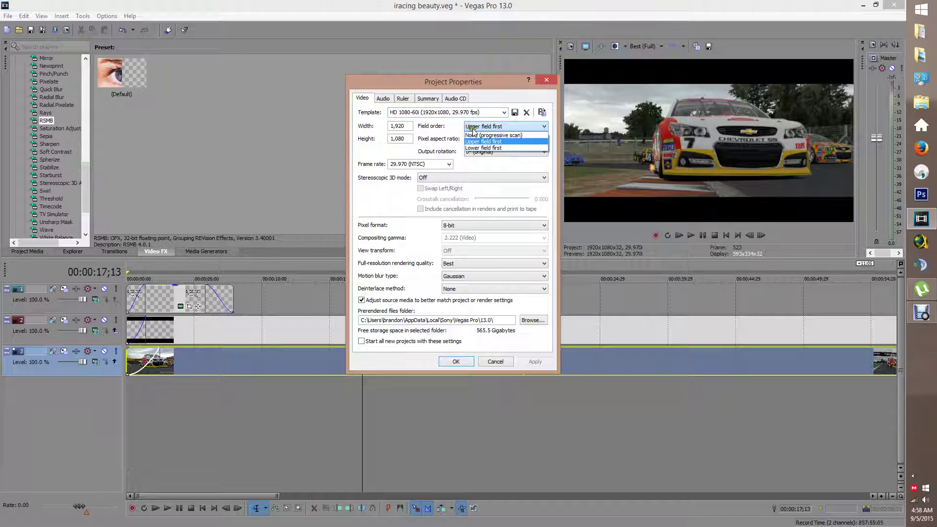
click(475, 144)
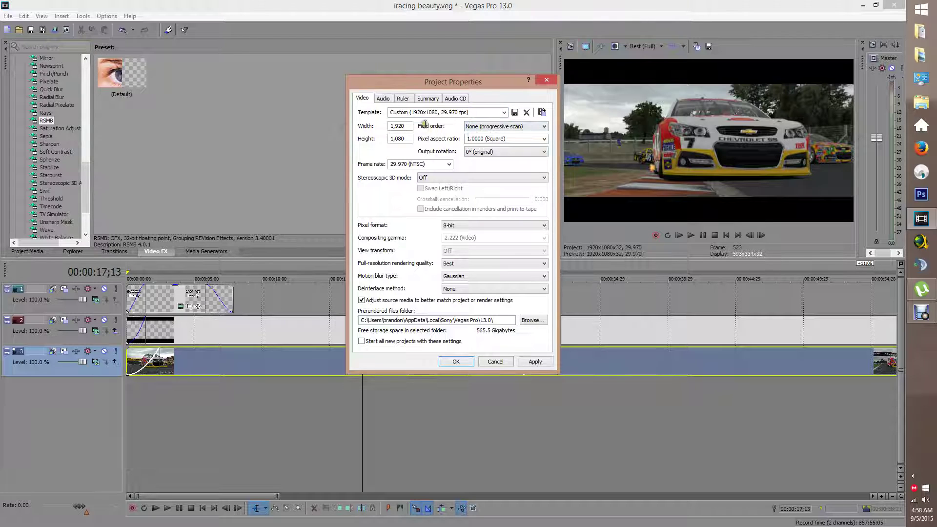
click(498, 126)
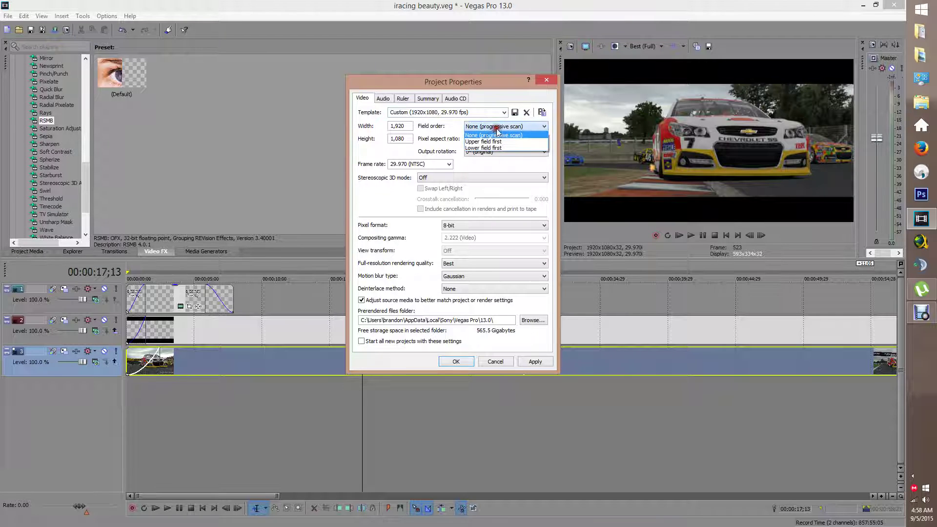
click(486, 136)
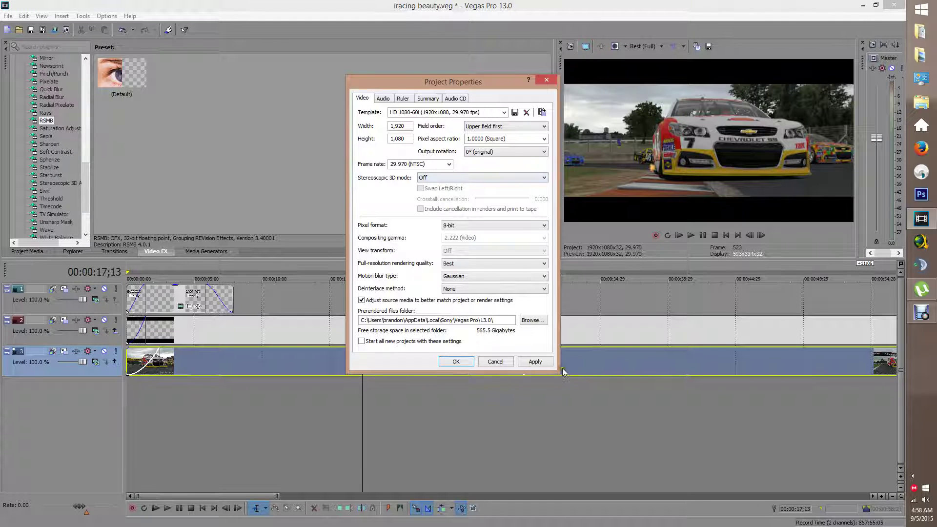
click(535, 361)
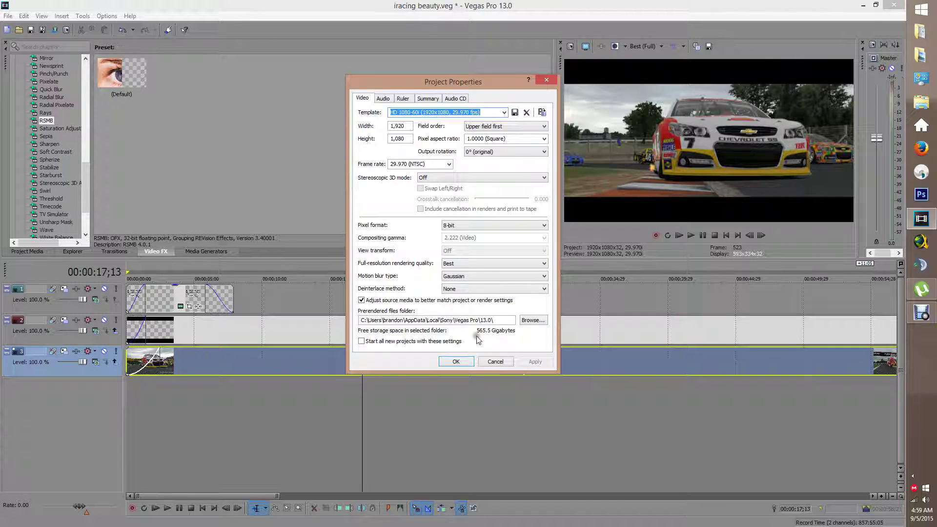
Step: Set the project's full-resolution rendering quality to Draft and accept the project properties
click(446, 263)
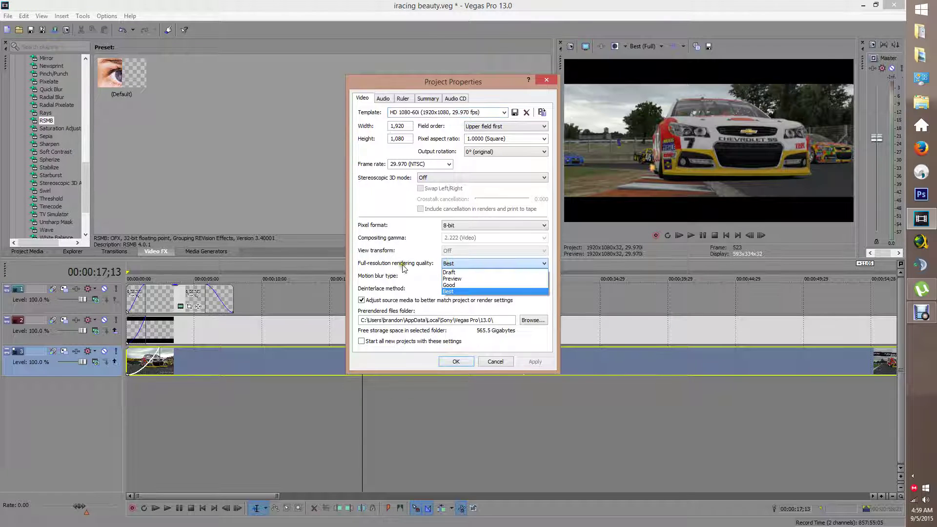
click(446, 291)
click(461, 277)
click(466, 292)
click(454, 264)
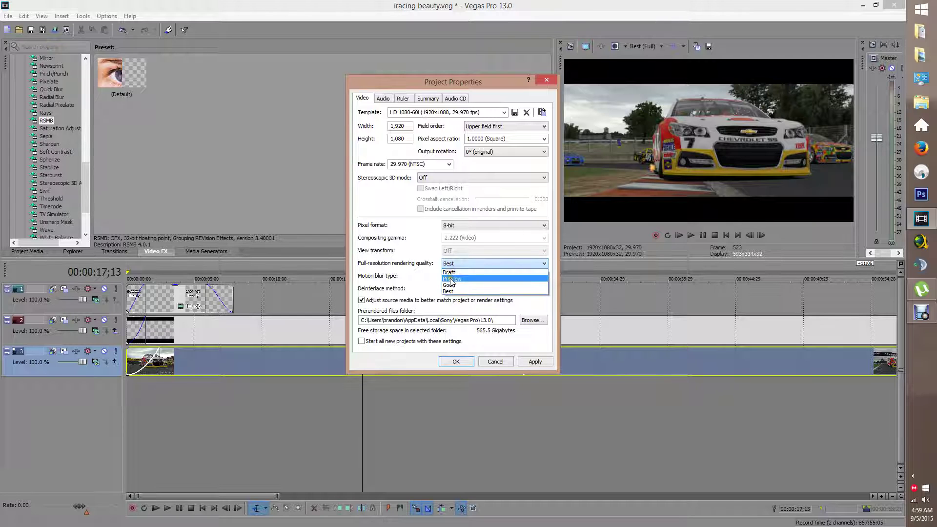
click(446, 272)
click(536, 361)
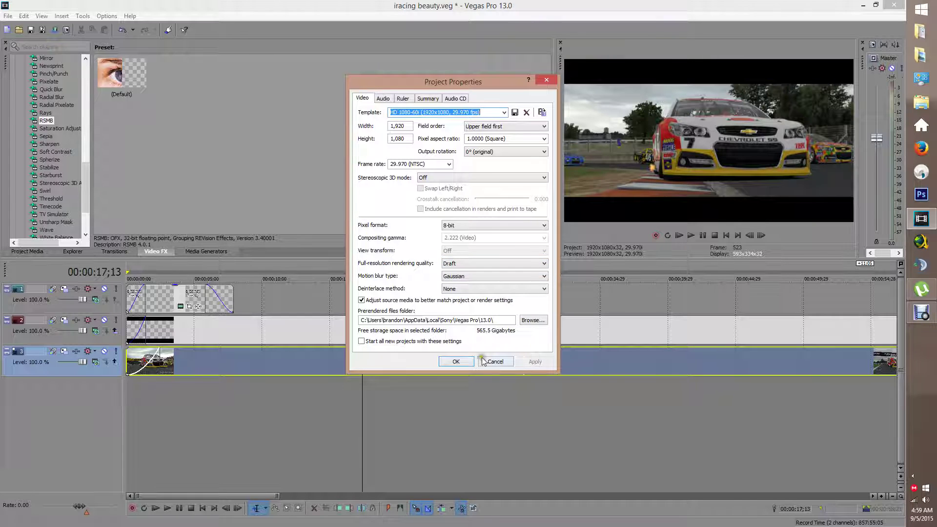
click(467, 362)
Step: Reopen the project properties, set the full-resolution rendering quality to Best and apply the change
click(630, 49)
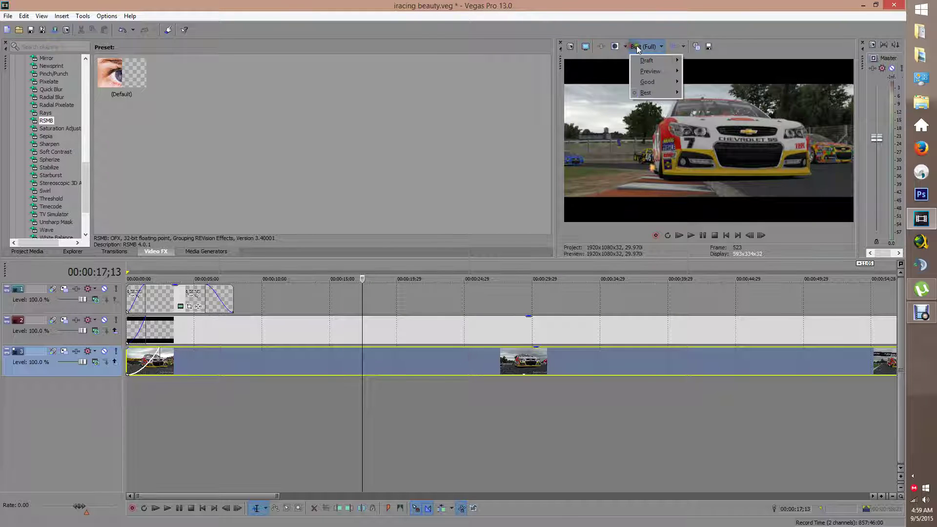
click(570, 46)
click(483, 263)
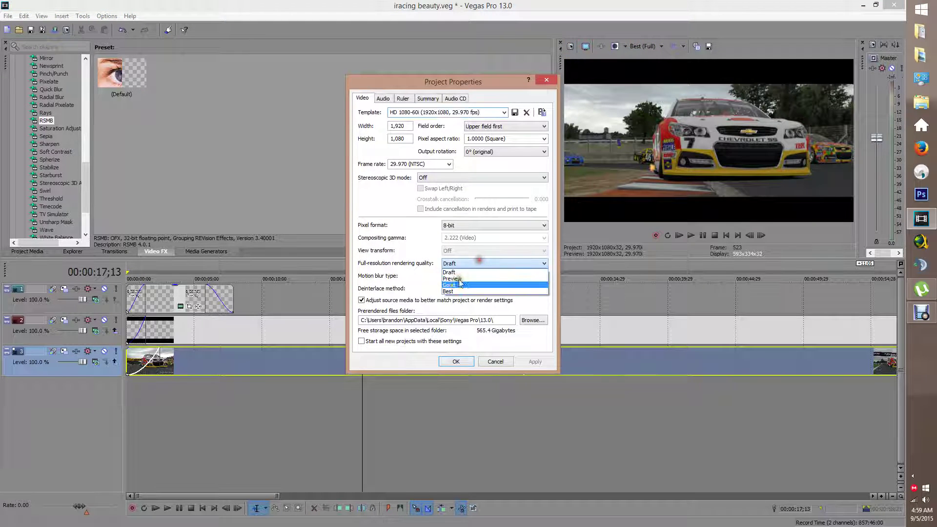
click(453, 289)
click(529, 361)
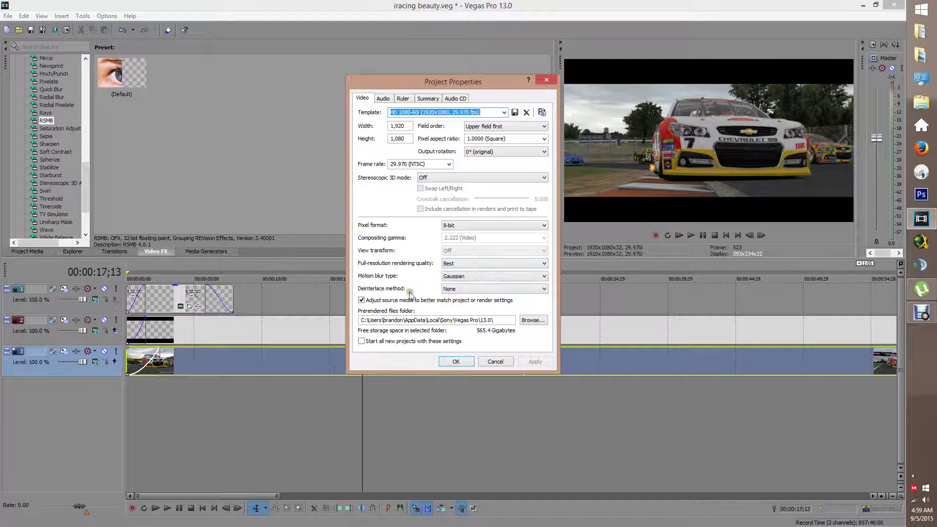
click(462, 264)
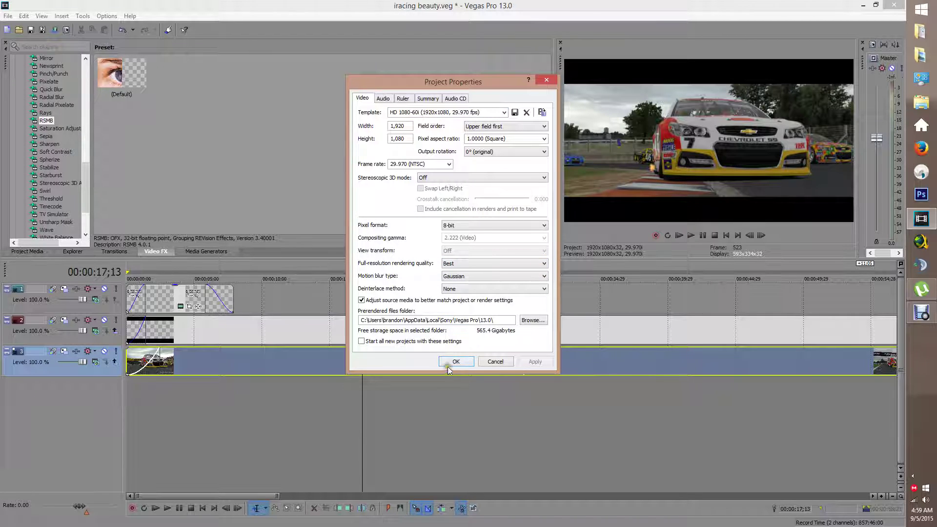
Step: Choose the HD 1080-60i (1920x1080, 29.970 fps) project template with 8-bit pixel format and accept the project properties
click(504, 113)
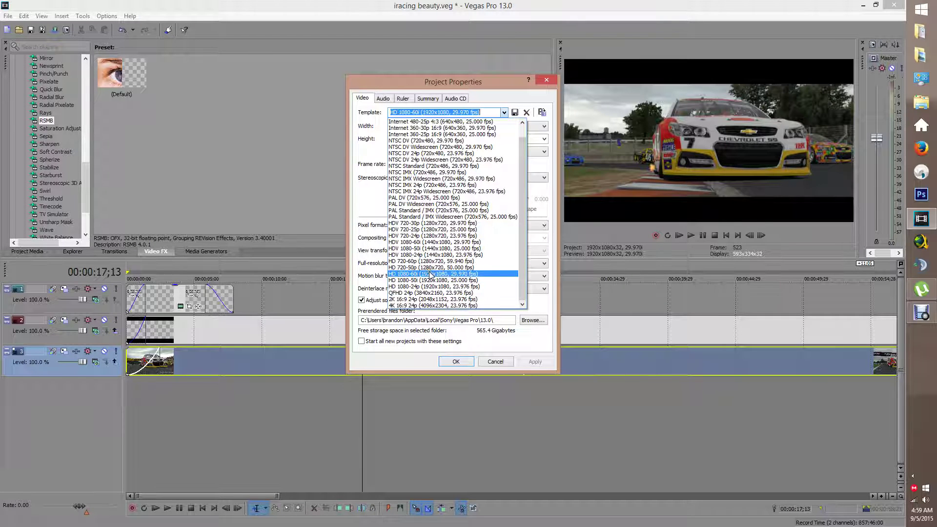
click(431, 275)
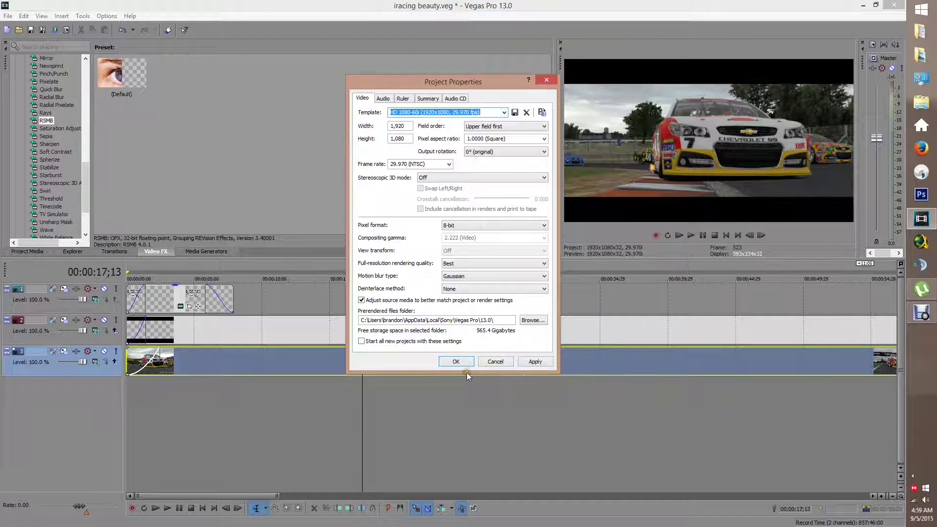
click(488, 225)
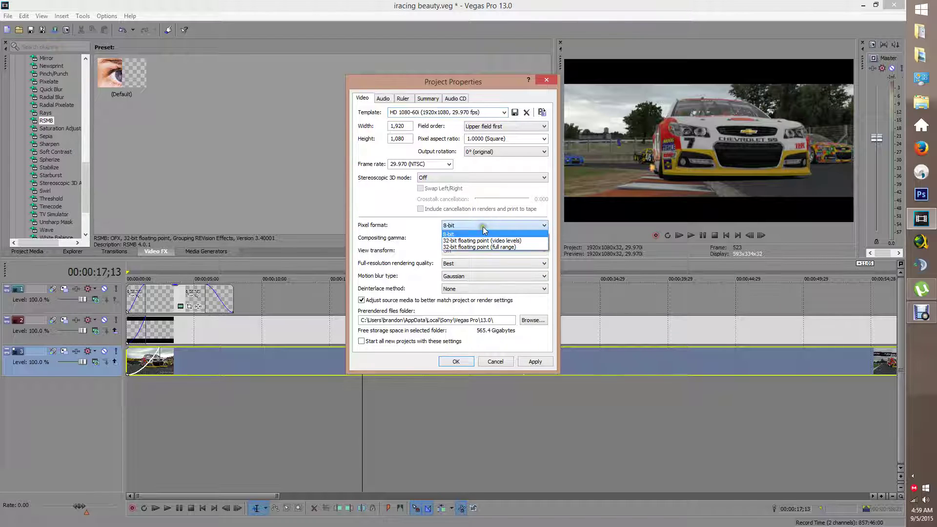
click(483, 229)
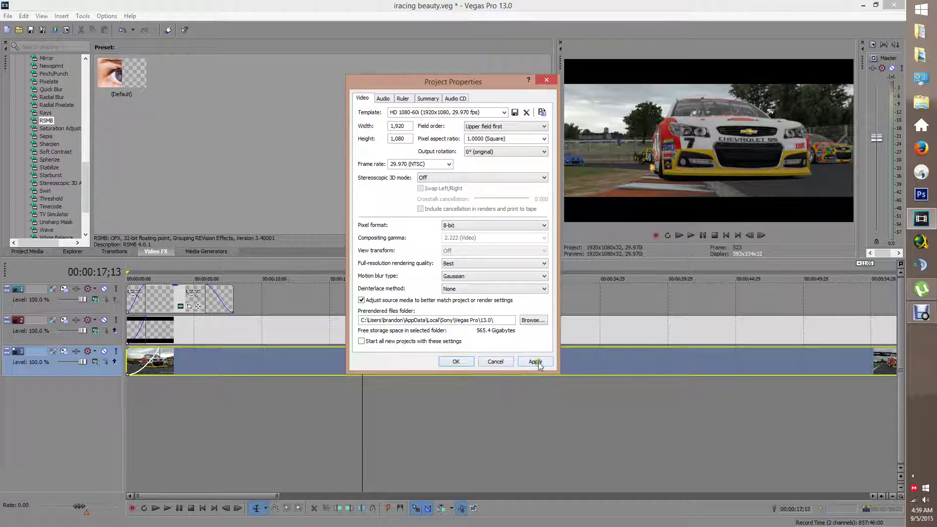
click(463, 360)
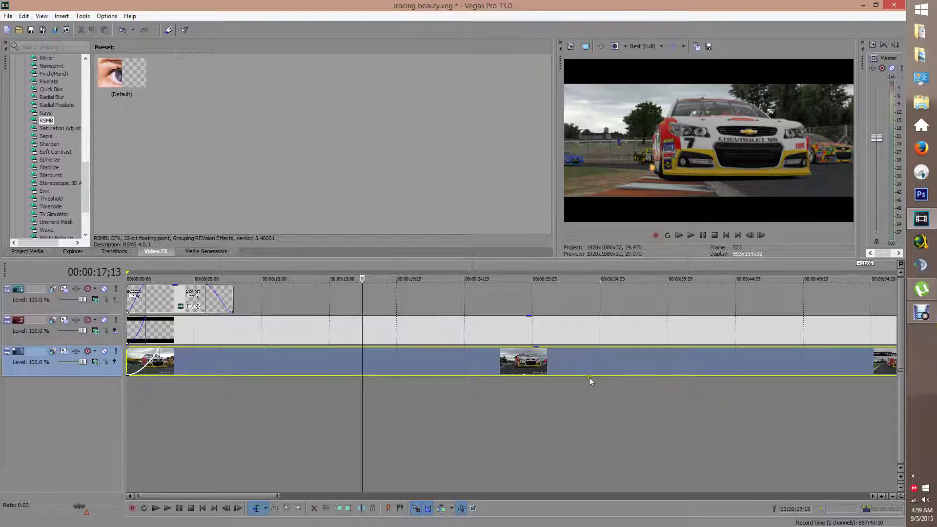
Step: Examine the successive race clips along track 3 of the timeline in the video preview
click(726, 362)
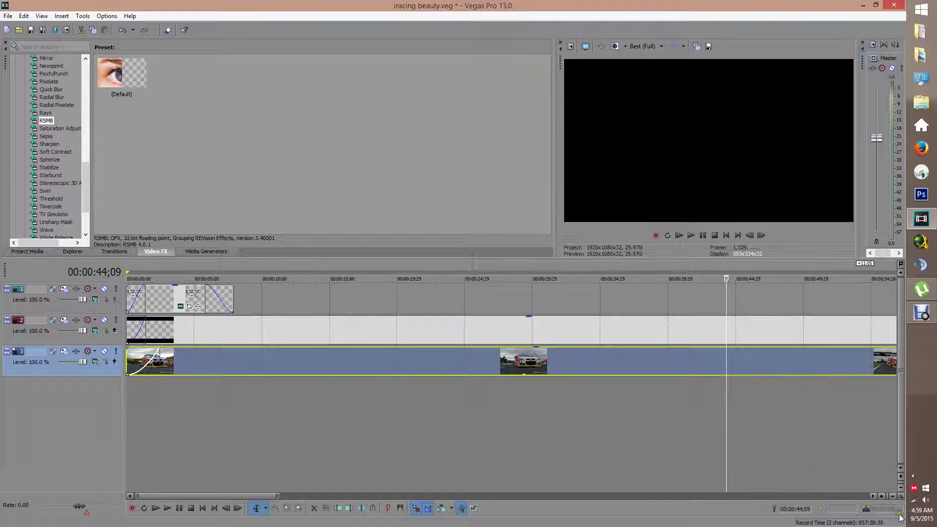
click(892, 496)
click(892, 496)
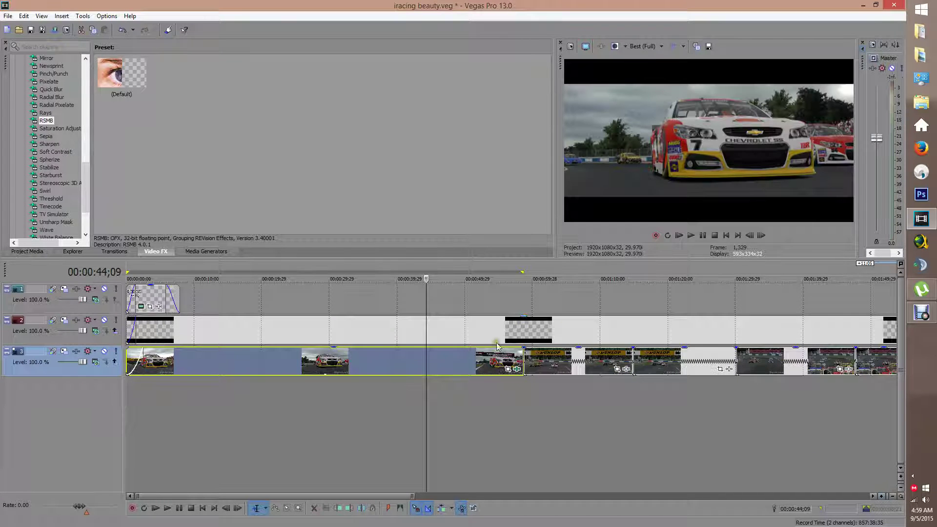
click(558, 363)
click(598, 370)
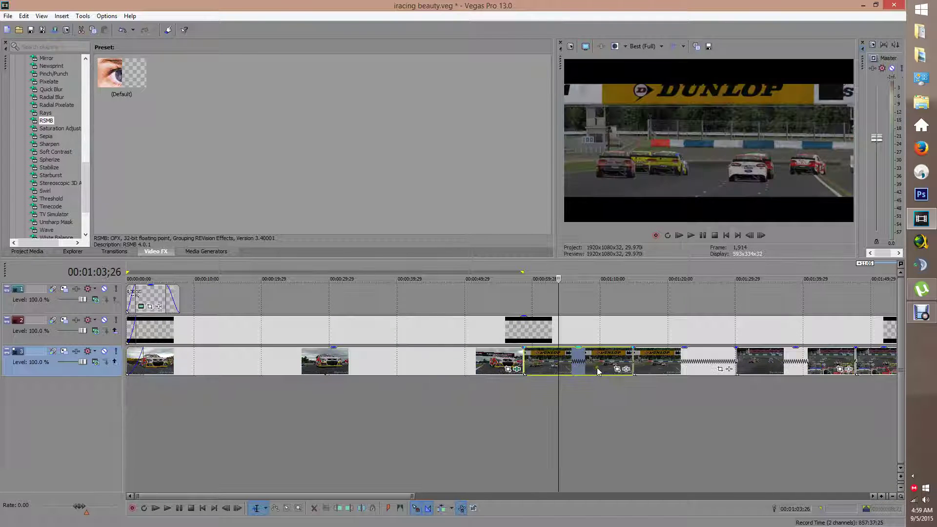
click(708, 379)
click(701, 371)
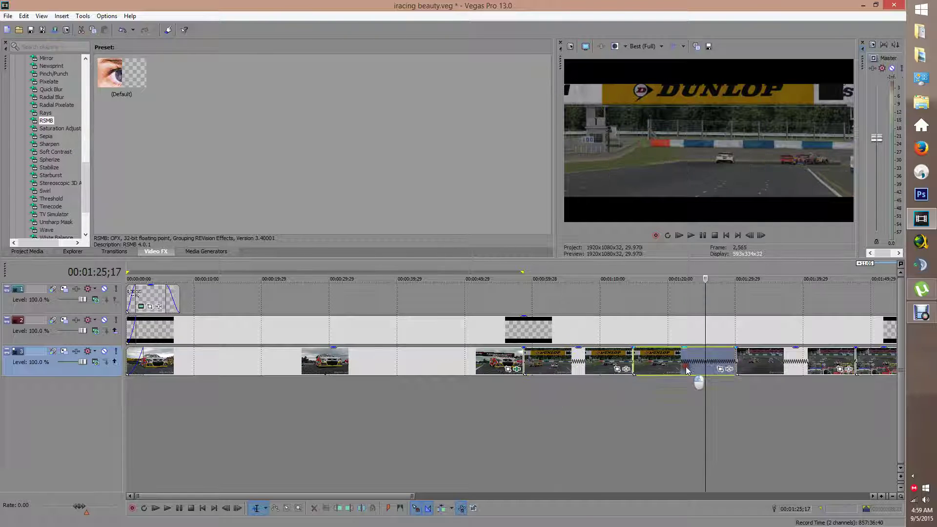
click(644, 370)
click(762, 369)
click(803, 369)
click(818, 369)
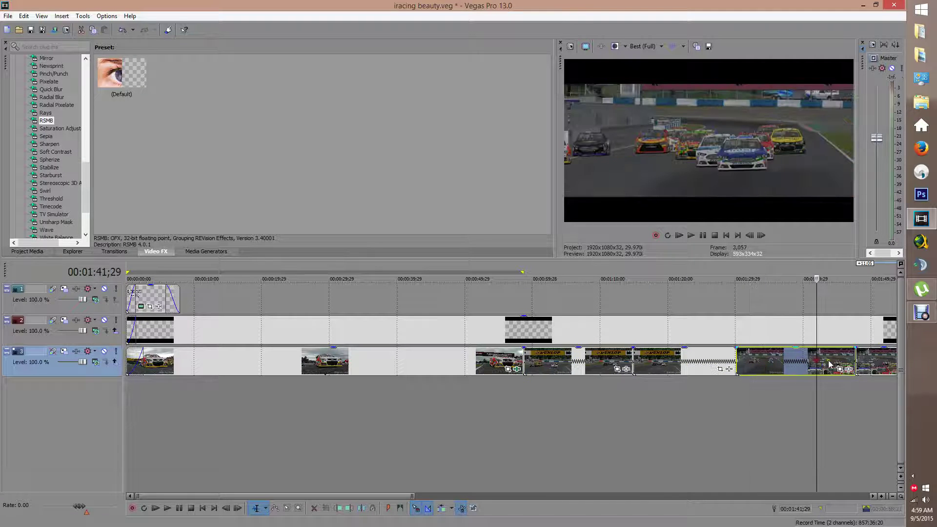
click(856, 368)
click(867, 367)
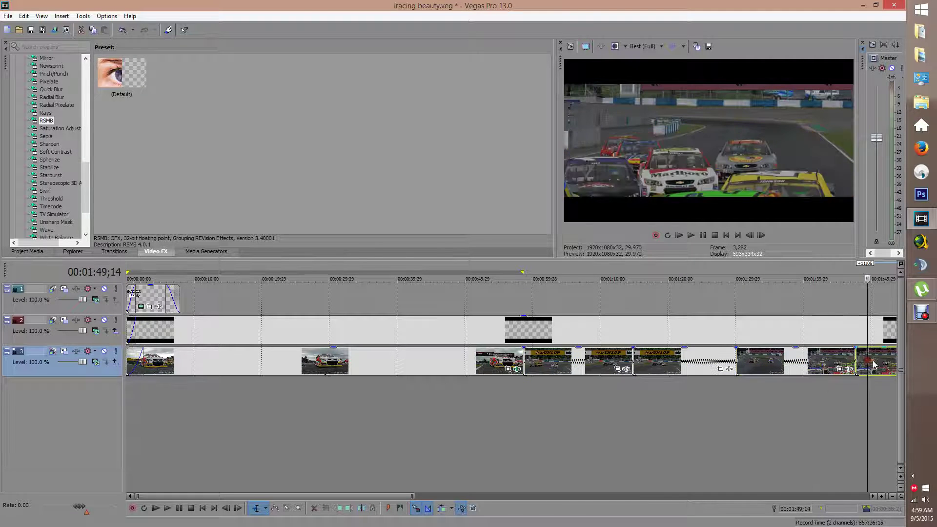
Step: Customize the Youtube 1080p MainConcept AVC/AAC render template with a constant bit rate of 240,000,000 bps and save it
click(8, 16)
click(29, 73)
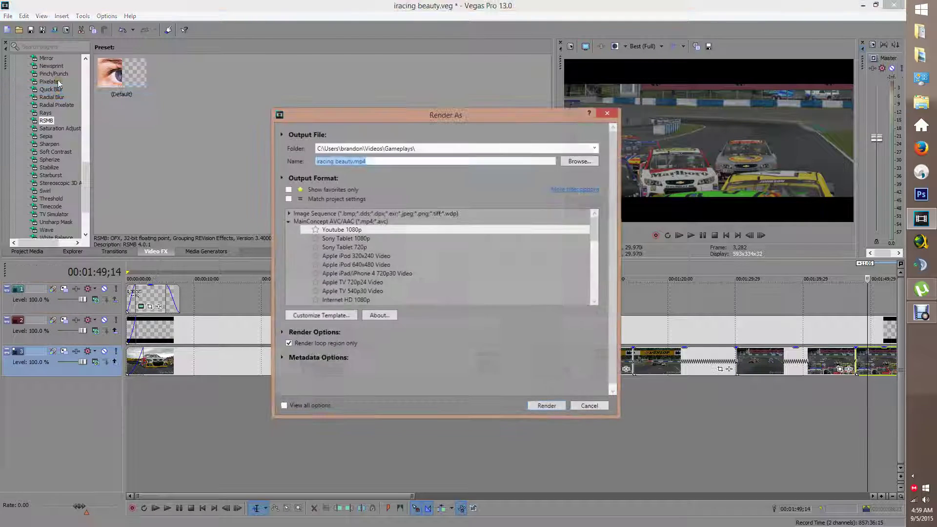
click(341, 316)
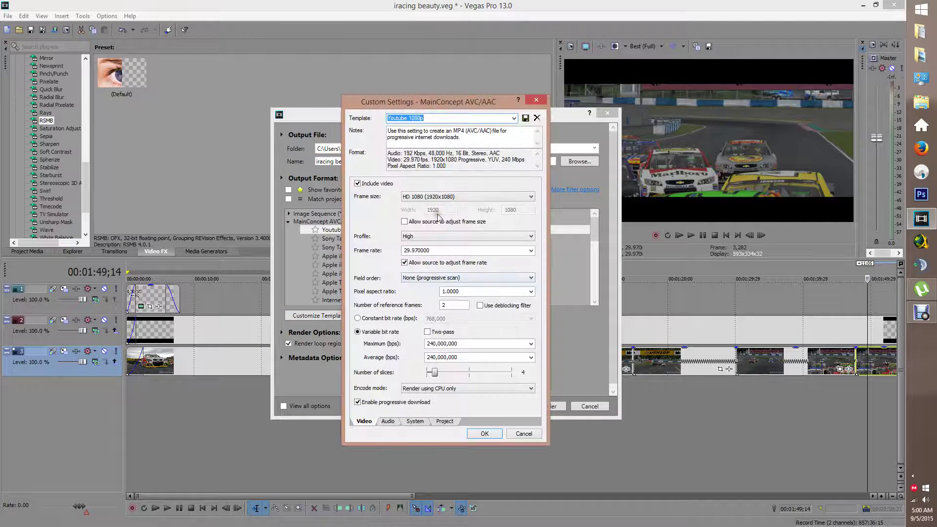
click(398, 318)
click(469, 319)
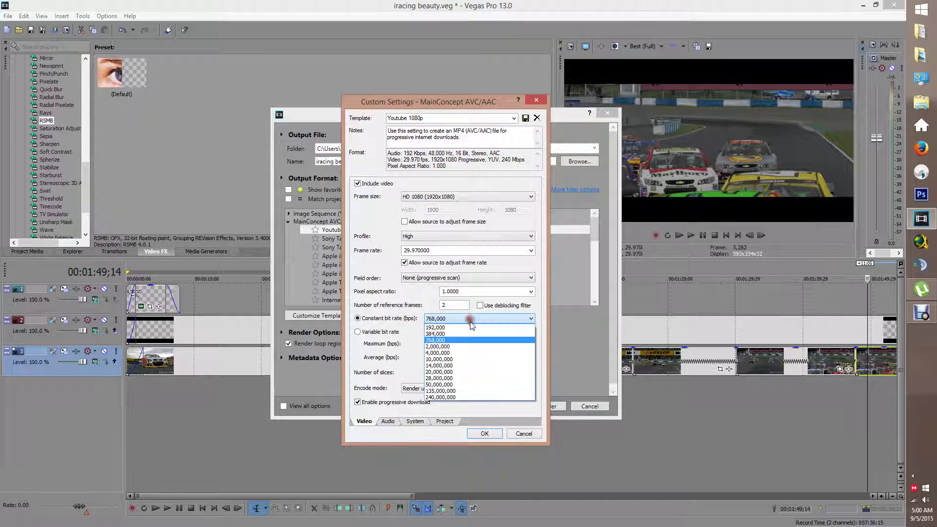
click(451, 397)
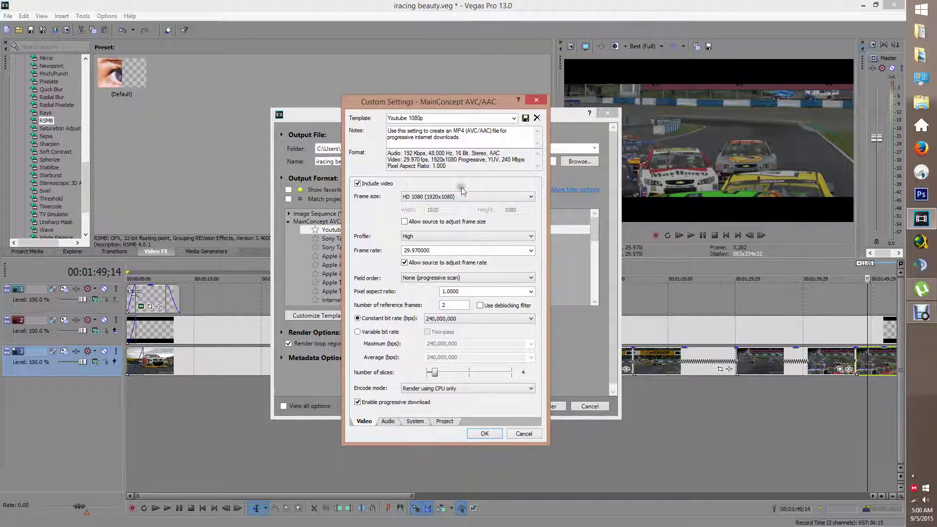
click(525, 118)
click(485, 433)
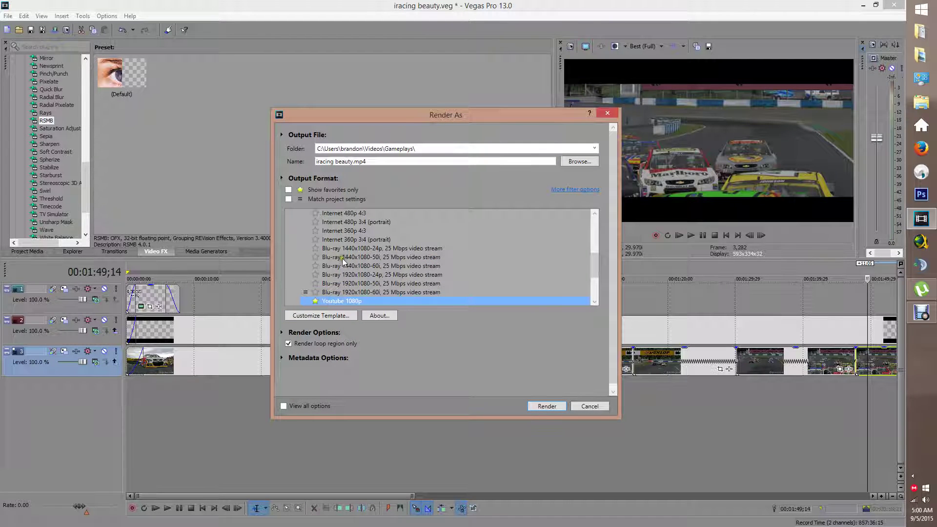
Step: Look through the other render output formats, including MainConcept MPEG-2, Sony MXF HDCAM SR and Windows Media Video V11
scroll(343, 260, up, 5)
click(295, 223)
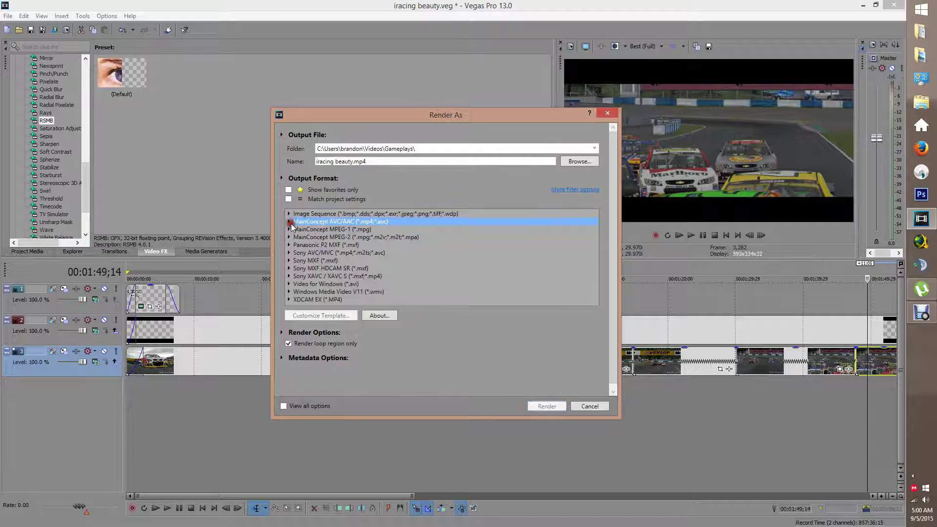
click(313, 215)
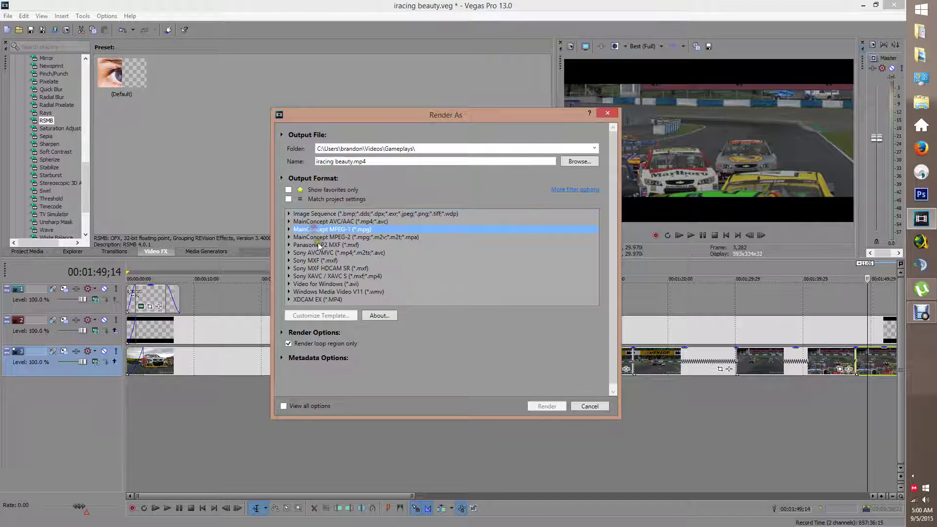
click(315, 237)
click(313, 269)
click(311, 292)
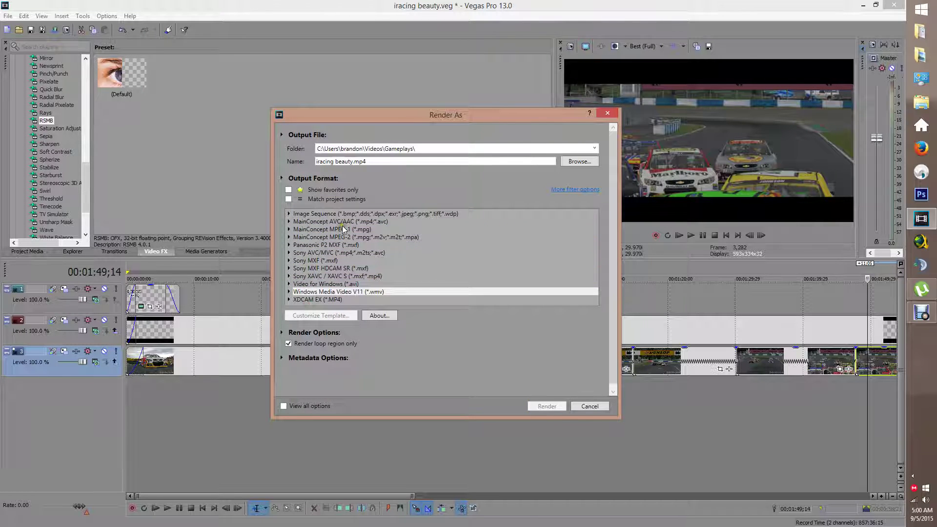
Step: Select the custom Youtube 1080p template under MainConcept AVC/AAC as the render format
click(344, 228)
click(314, 221)
click(288, 222)
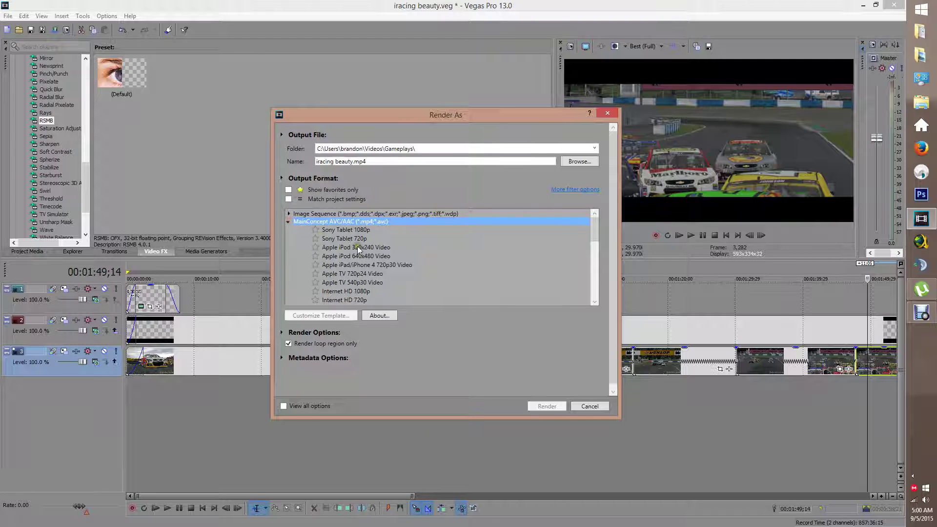
scroll(358, 249, down, 6)
click(336, 223)
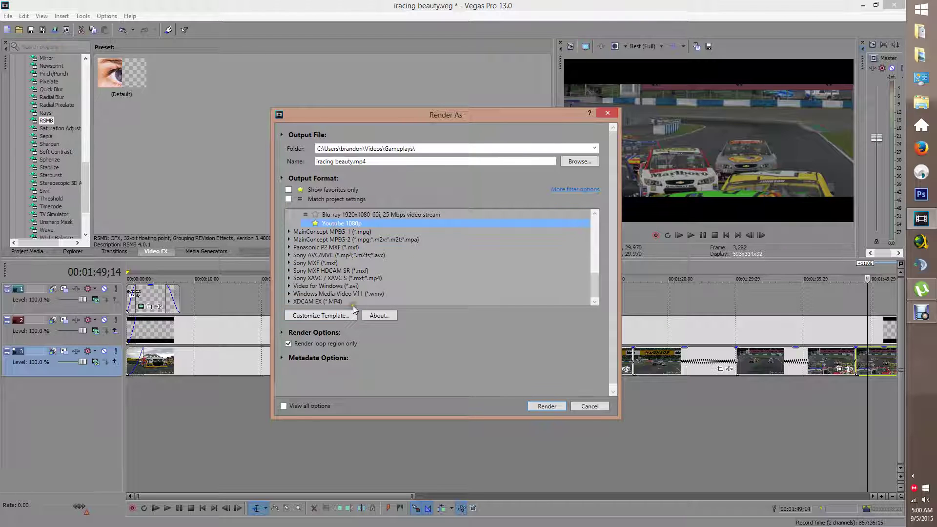
Step: Reopen the Youtube 1080p template's custom settings and review its constant bit rate and video options
click(347, 315)
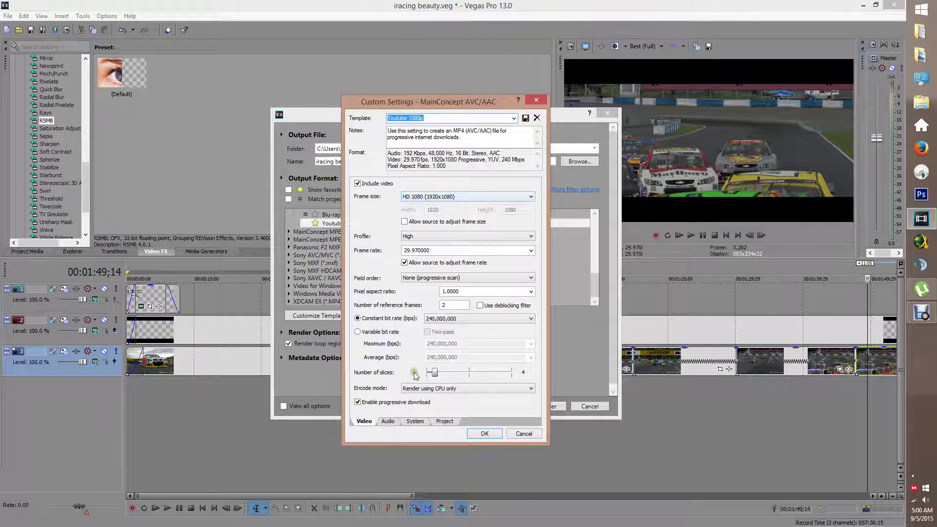
click(438, 320)
click(439, 320)
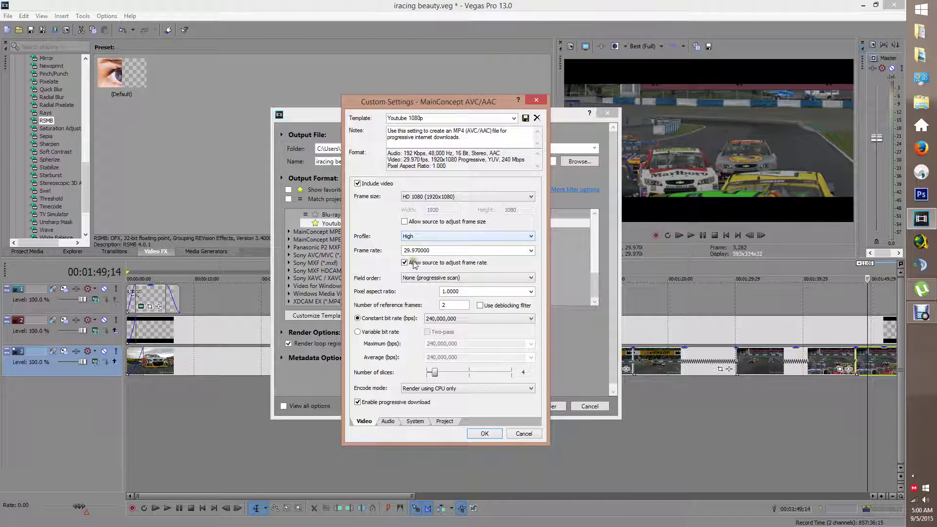
Step: Close the Youtube 1080p settings and open the custom settings of the Internet HD 1080p template
click(498, 434)
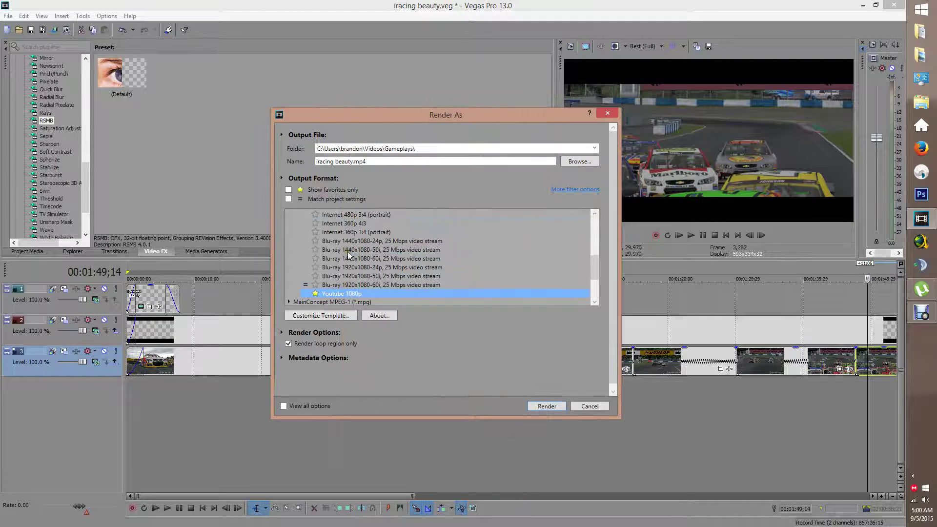
scroll(355, 251, up, 2)
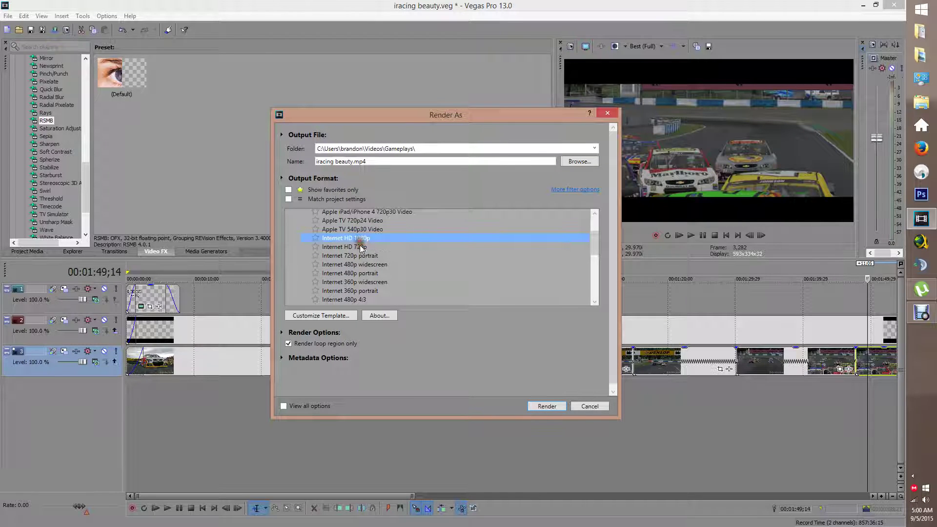
click(358, 238)
click(341, 316)
Step: Set the Internet HD 1080p template's profile to High and its constant bit rate to 240,000,000 bps
click(427, 237)
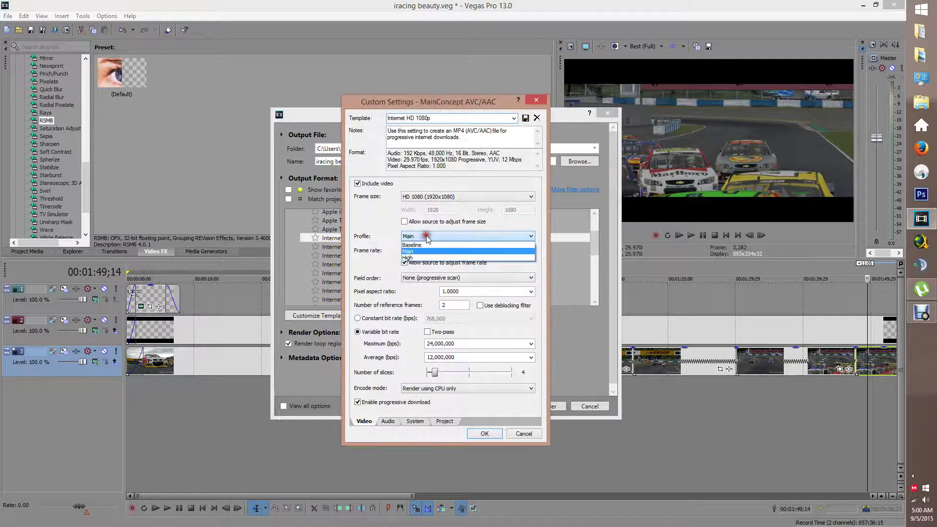
click(419, 259)
click(408, 318)
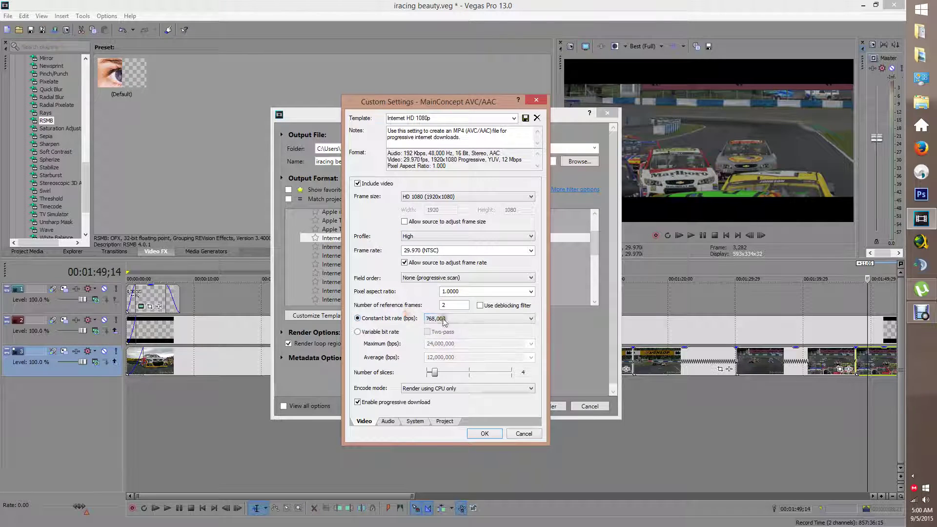
click(443, 318)
click(454, 399)
Step: Try the HDV 1080 (1440x1080) frame size, restore HD 1080 (1920x1080), and check the field order options
click(431, 197)
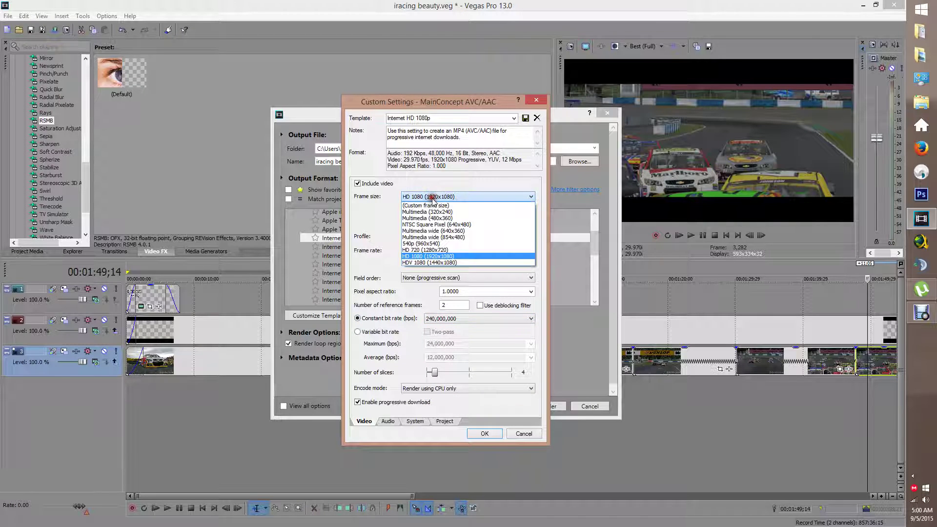
click(440, 258)
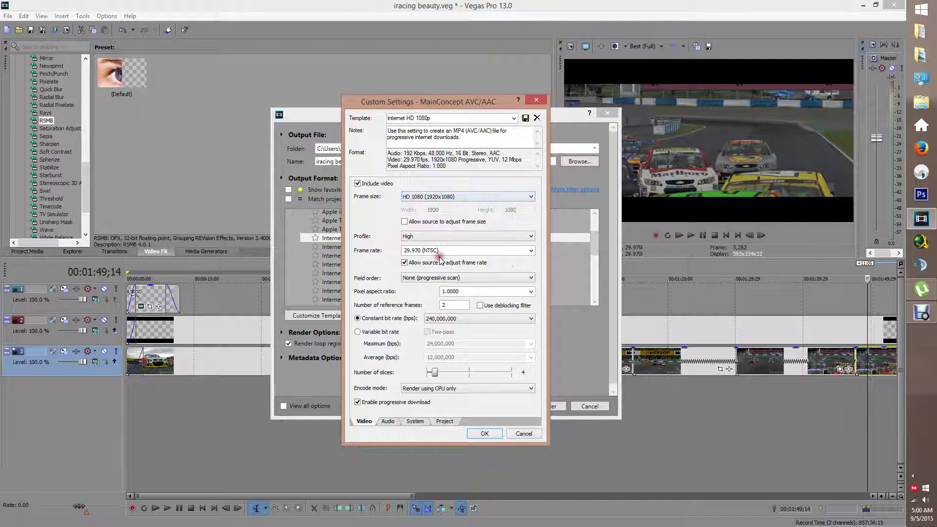
click(422, 199)
click(426, 262)
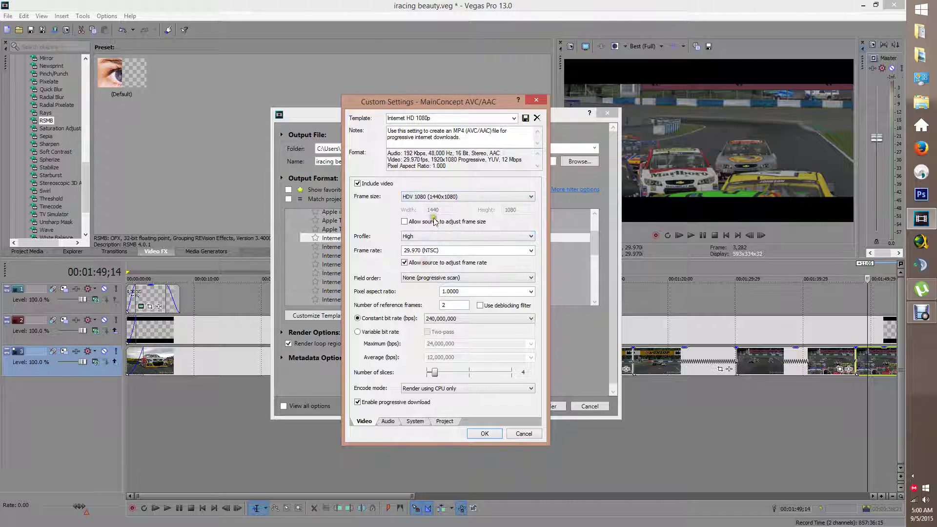
click(430, 197)
click(423, 258)
click(429, 278)
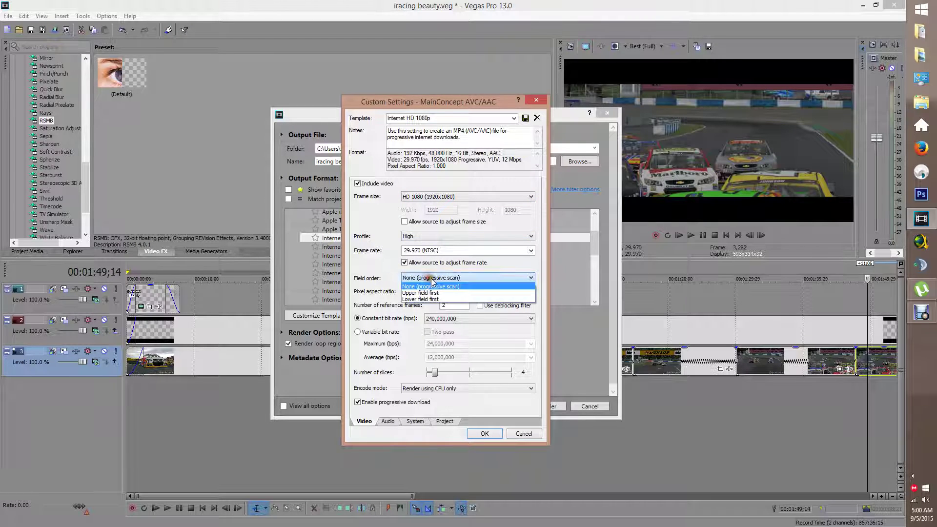
click(429, 279)
Step: Compare the HDV 1080 (1440x1080) and HD 1080 (1920x1080) frame sizes again, leaving HD 1080 (1920x1080) selected
click(429, 197)
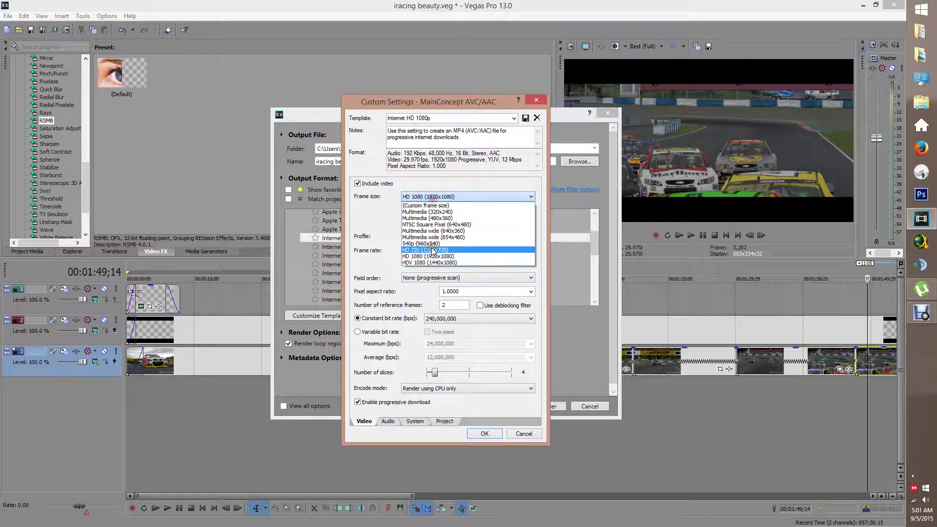
click(435, 263)
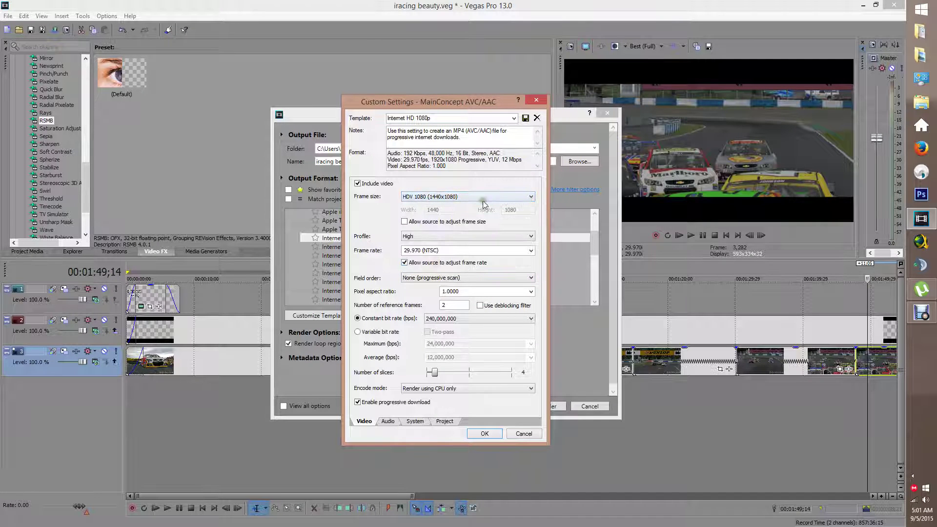
click(446, 196)
click(451, 255)
click(434, 197)
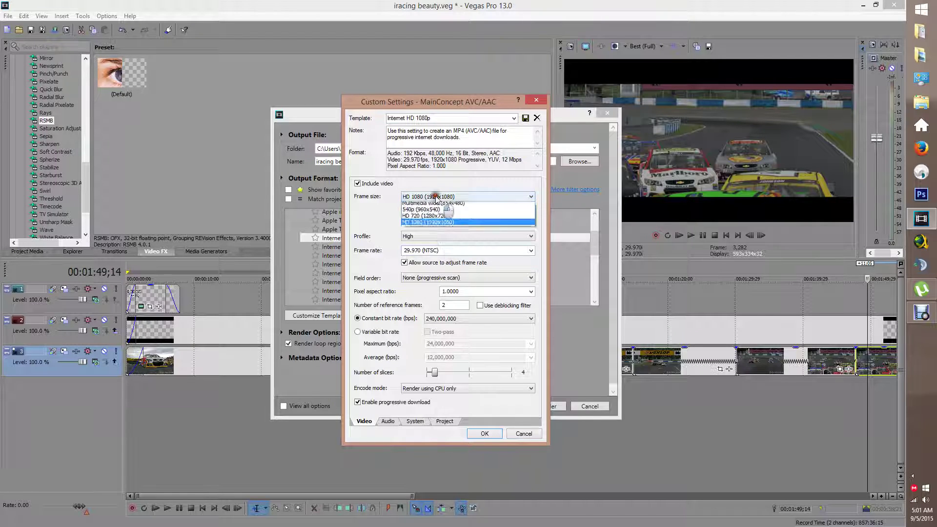
click(439, 262)
click(433, 196)
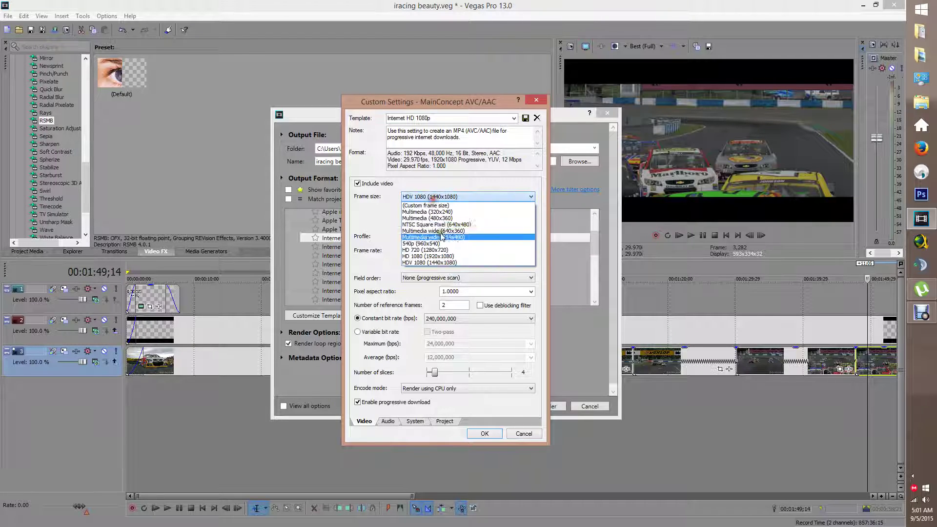
click(448, 255)
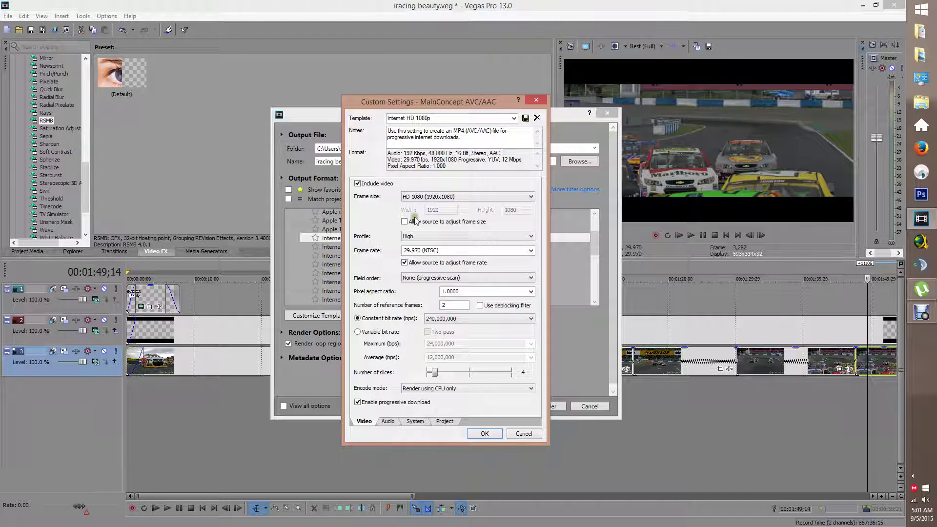
click(437, 196)
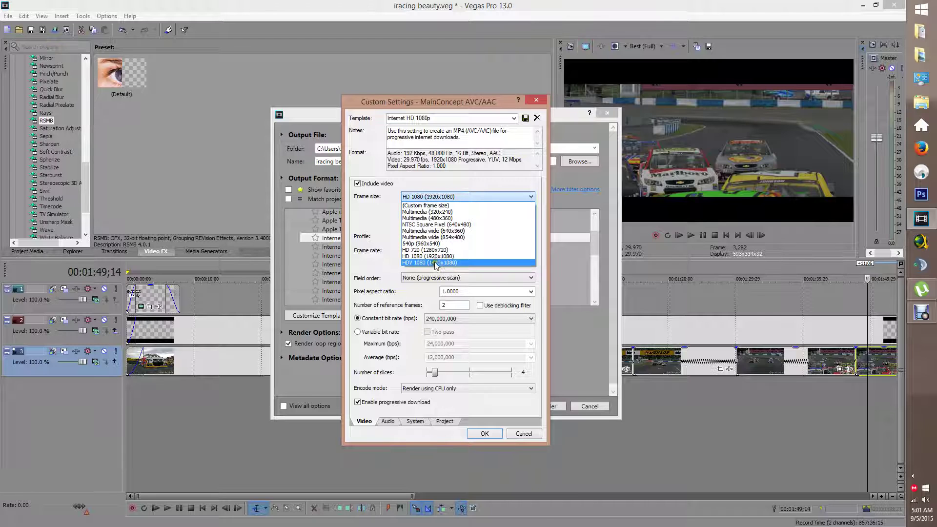
click(432, 256)
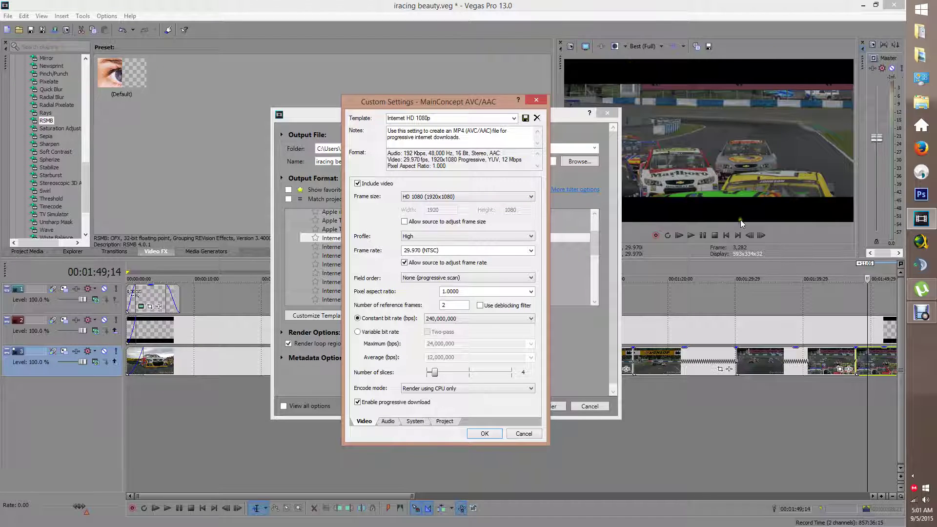
Step: Review the encode mode options, keep Render using CPU only, and check which GPU rendering support is available
click(454, 388)
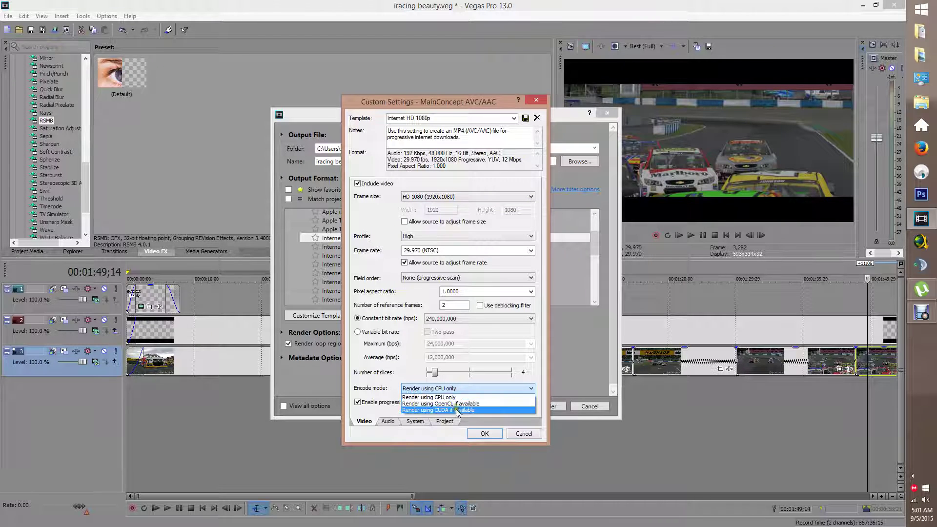
click(458, 396)
click(389, 421)
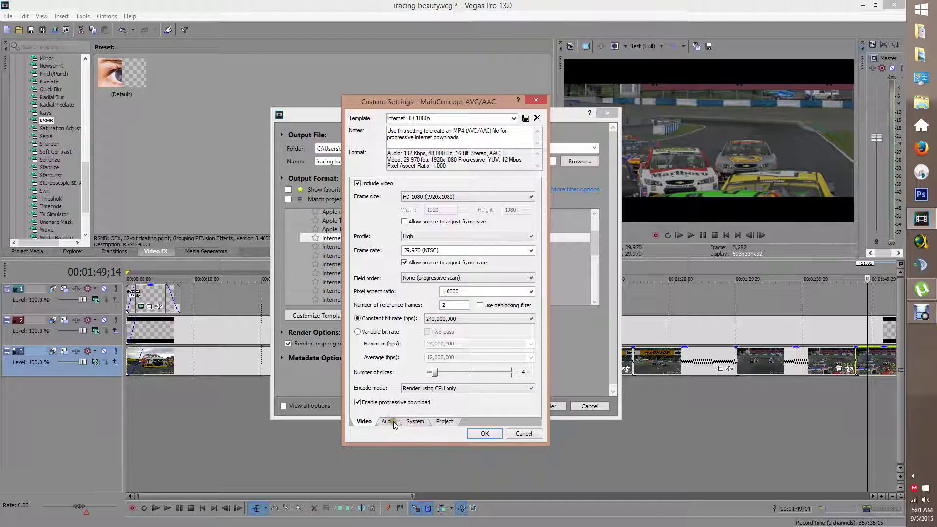
click(415, 421)
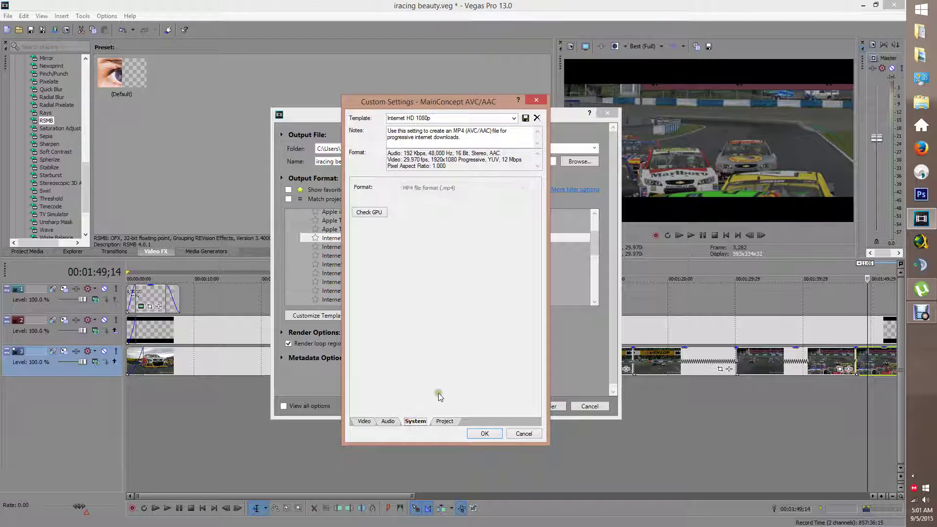
click(375, 215)
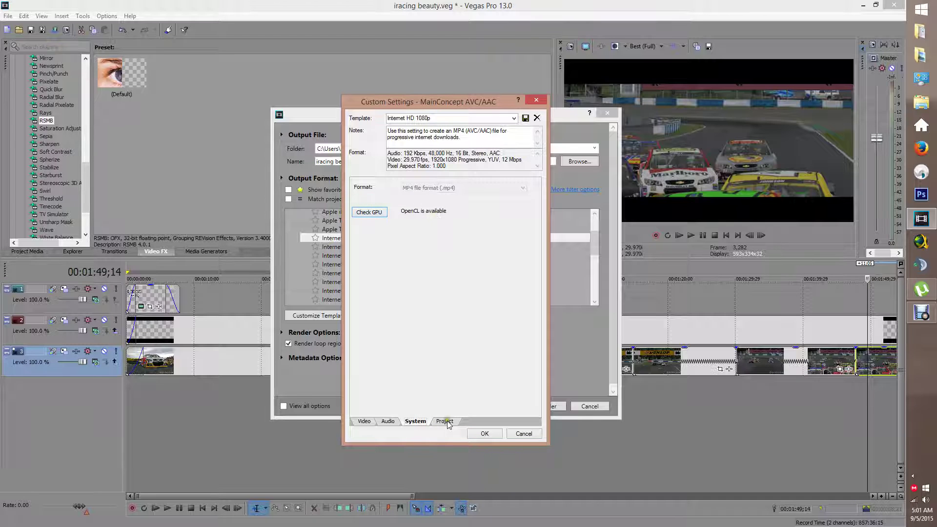
Step: Try the Render using OpenCL if available encode mode and restore Render using CPU only
click(364, 421)
click(433, 389)
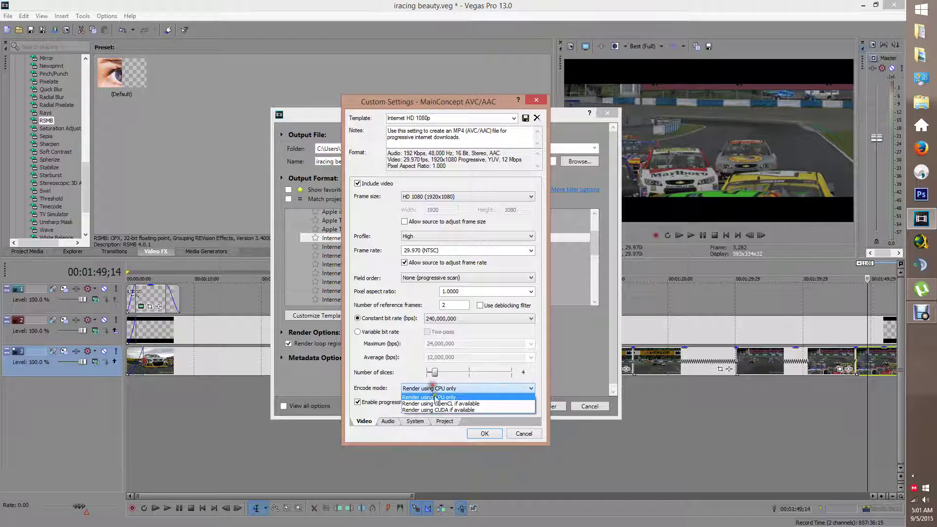
click(436, 402)
click(419, 388)
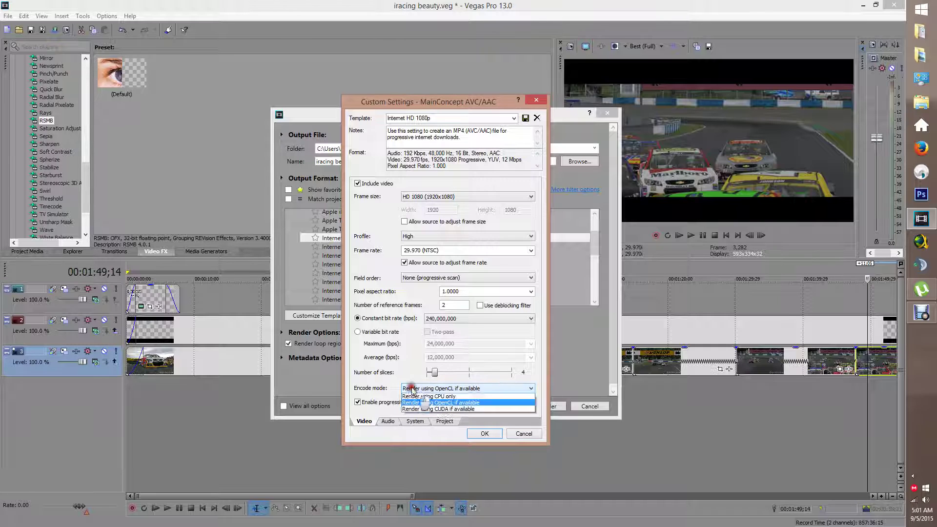
click(417, 411)
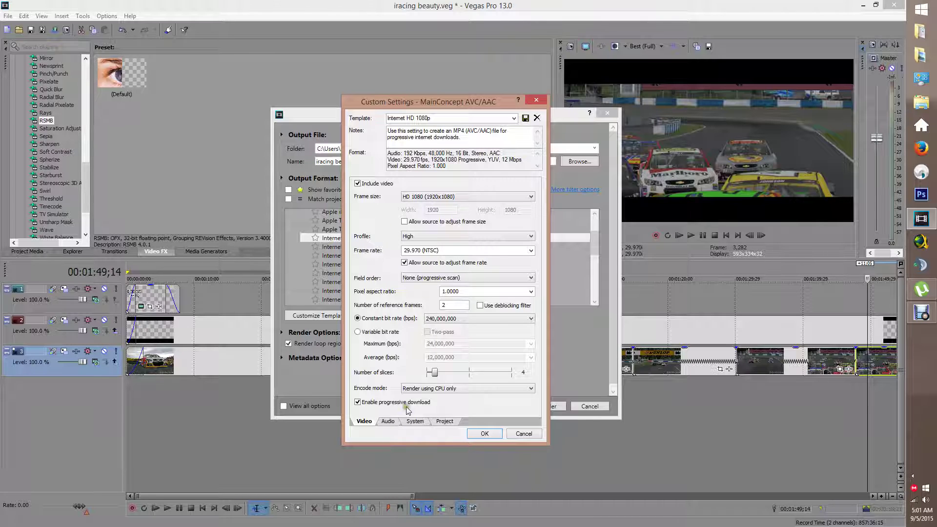
Step: Look through the template's audio and system settings and set the video rendering quality to Best
click(388, 422)
click(414, 421)
click(445, 421)
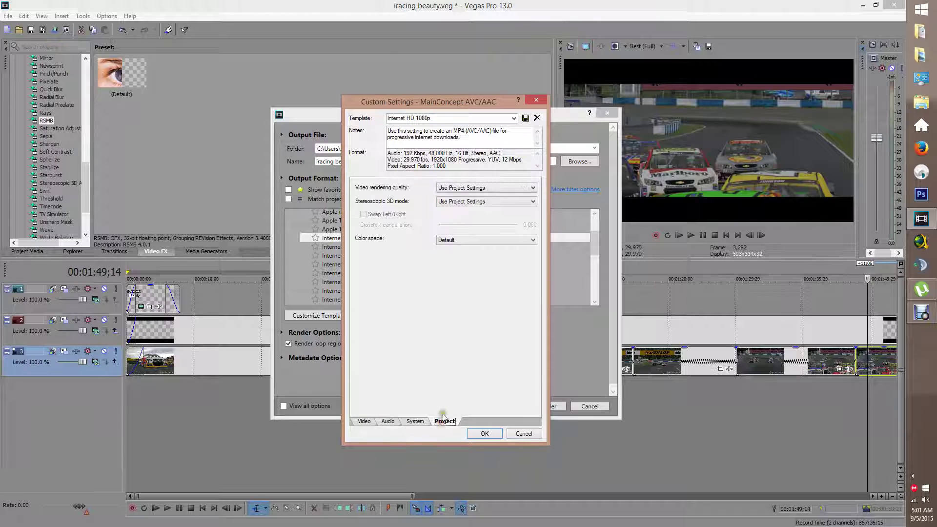
click(482, 188)
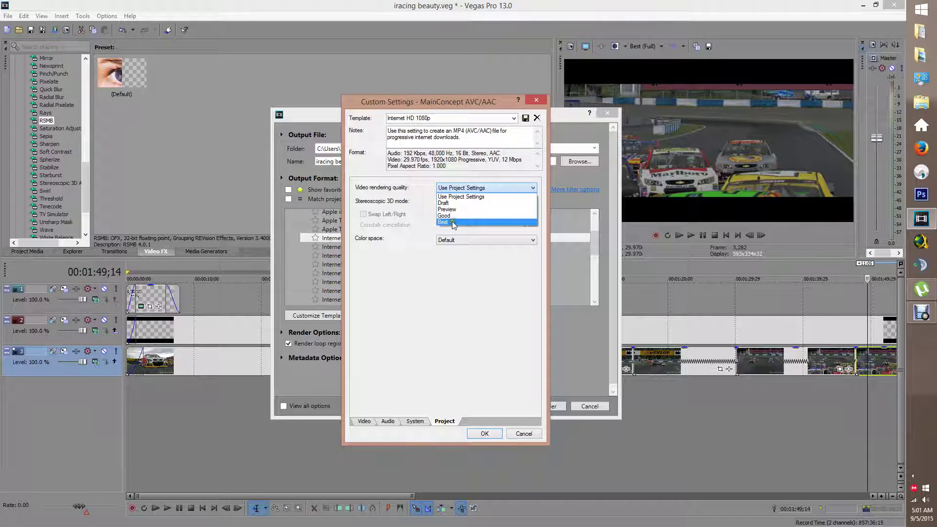
click(452, 222)
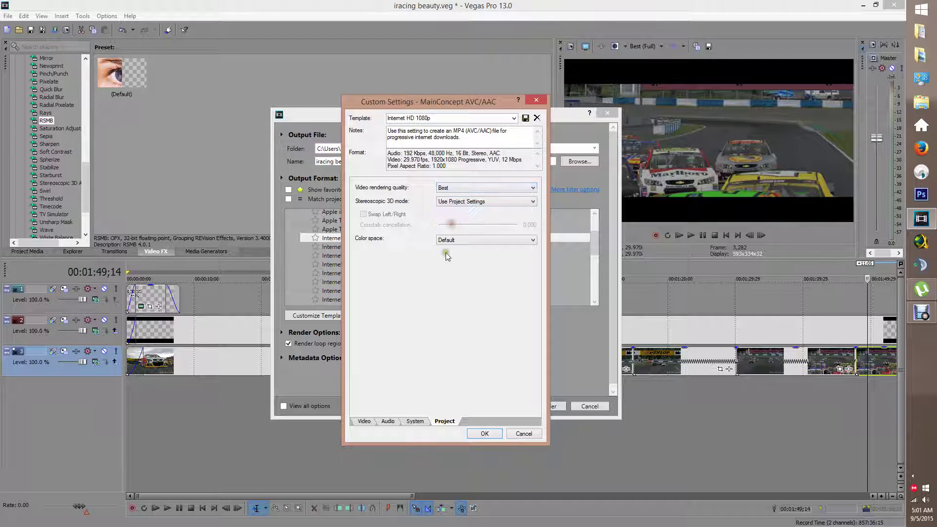
Step: Try to save the modified Internet HD 1080p template and discard its custom settings
click(524, 119)
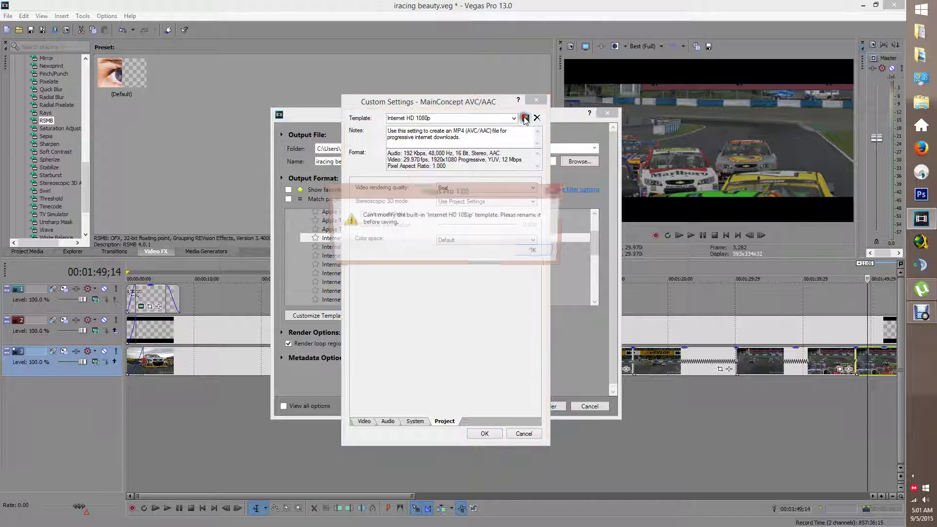
click(534, 252)
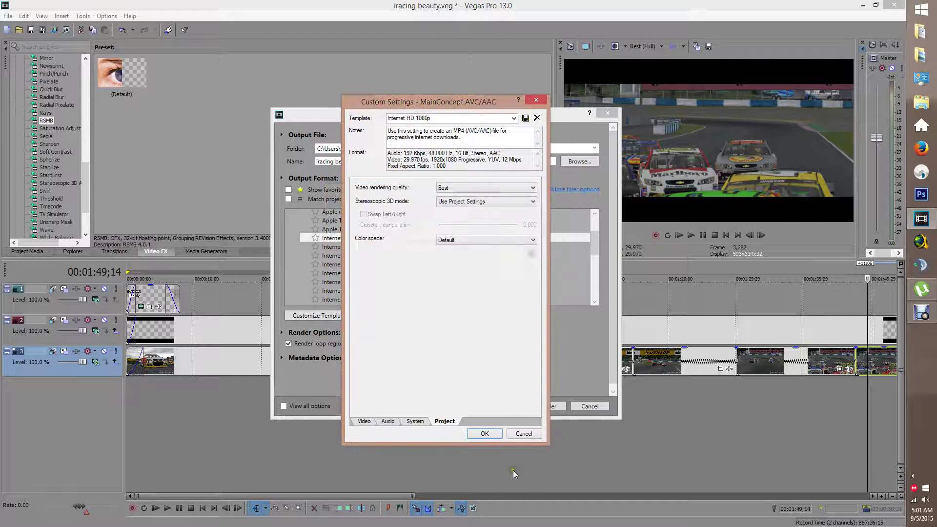
click(523, 434)
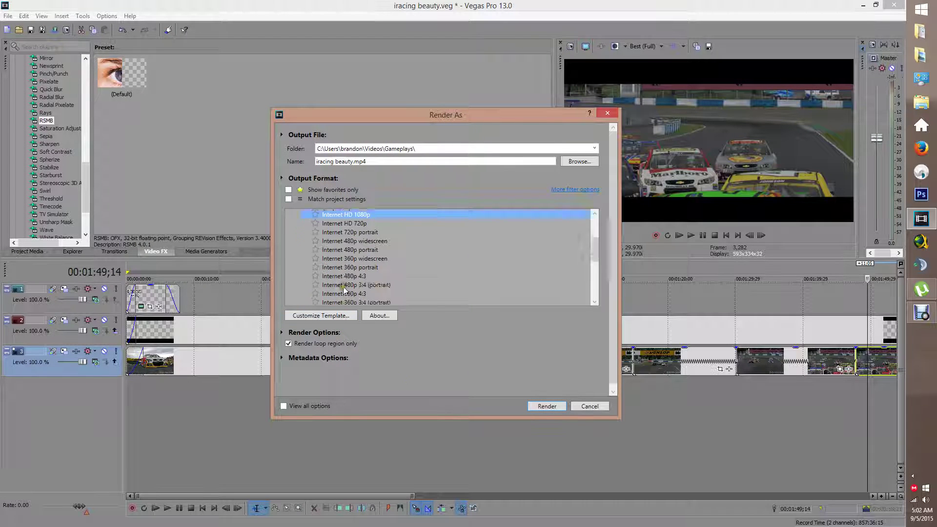
Step: Select the custom Youtube 1080p template and reopen its custom settings to check the constant bit rate
click(341, 269)
click(348, 318)
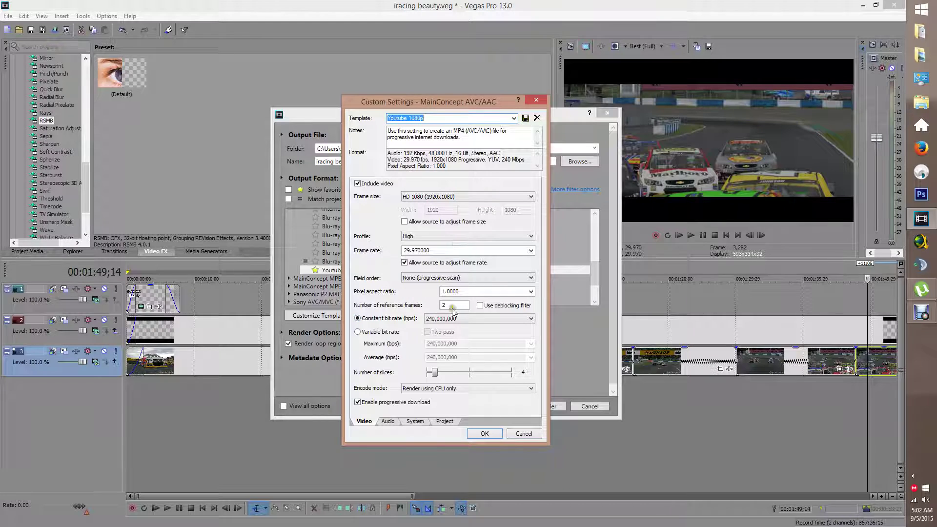
click(442, 322)
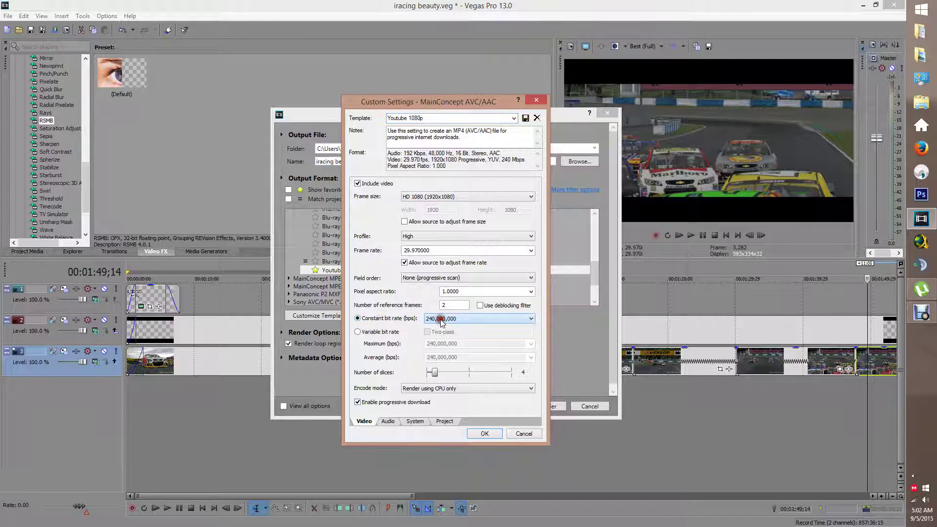
Step: Try OpenCL as the Youtube 1080p template's encode mode and return it to Render using CPU only
click(425, 389)
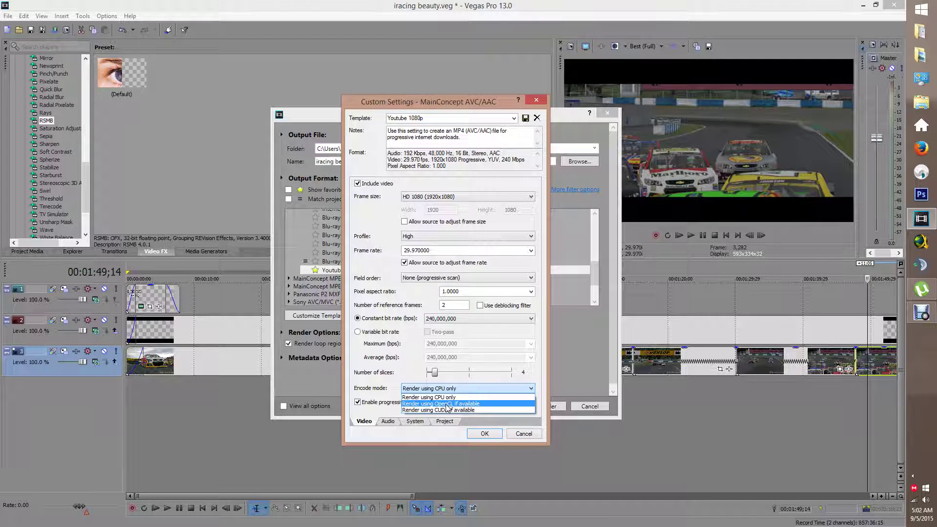
click(445, 404)
click(449, 389)
click(449, 388)
click(449, 389)
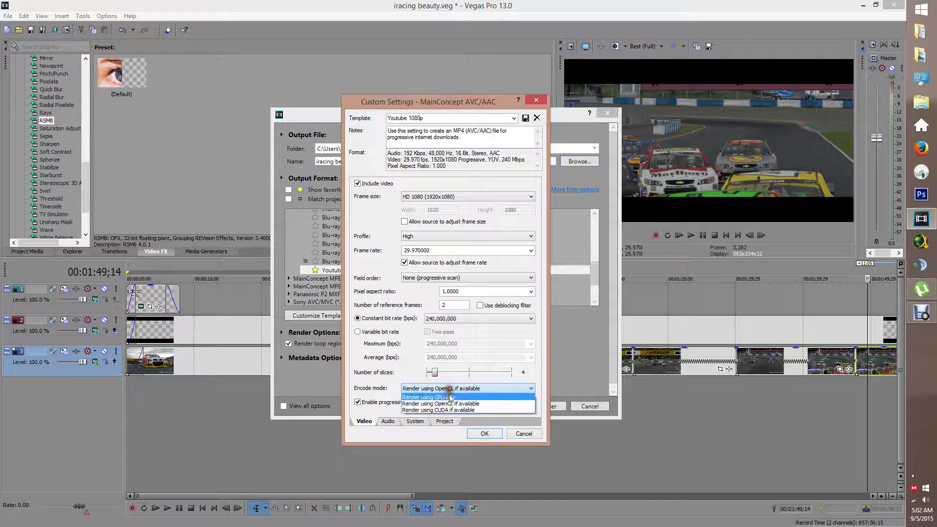
click(449, 397)
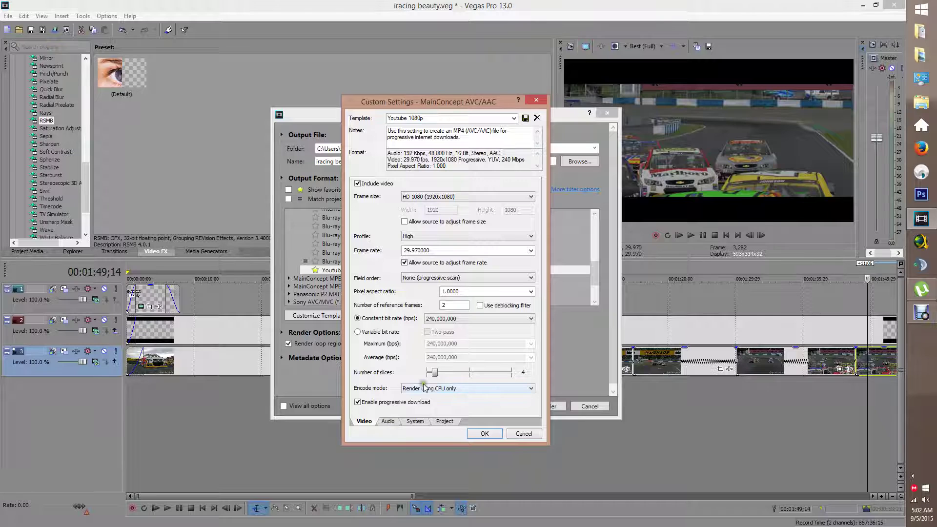
Step: Review the Youtube 1080p template's audio and system settings and check whether GPU encoding is available
click(389, 422)
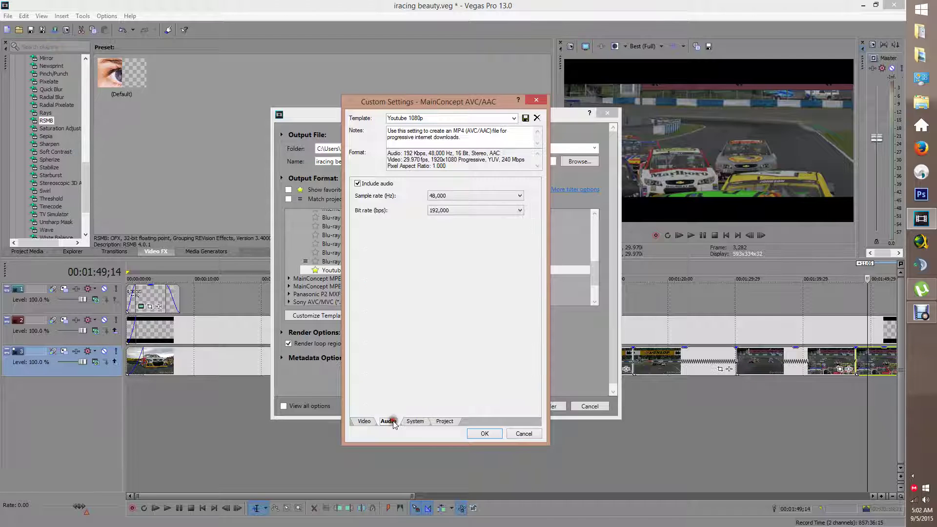
click(415, 422)
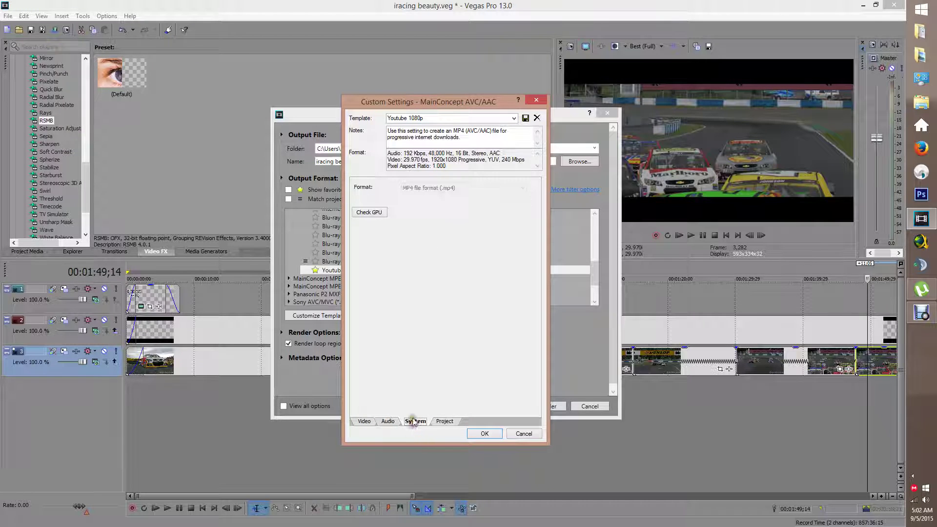
click(371, 212)
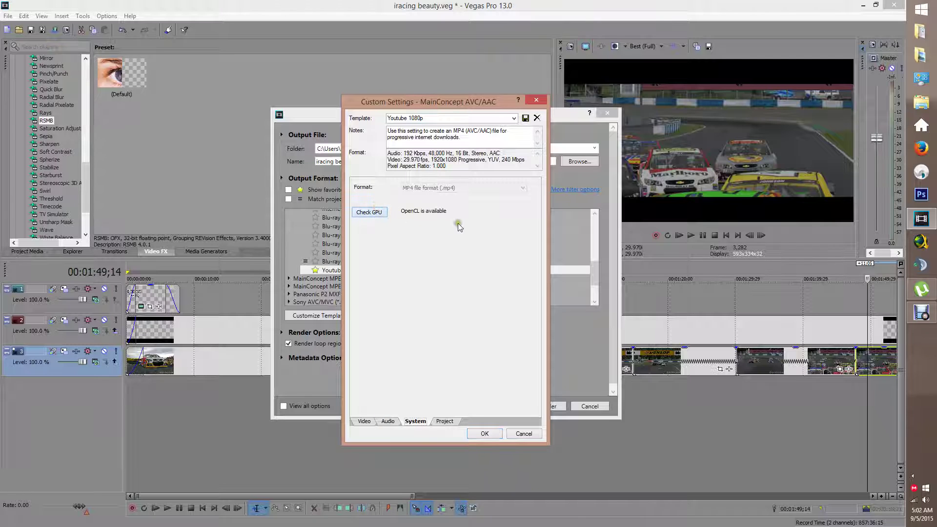
Step: Check the Youtube 1080p template's video rendering quality options, keeping Best, and accept the custom settings
click(451, 421)
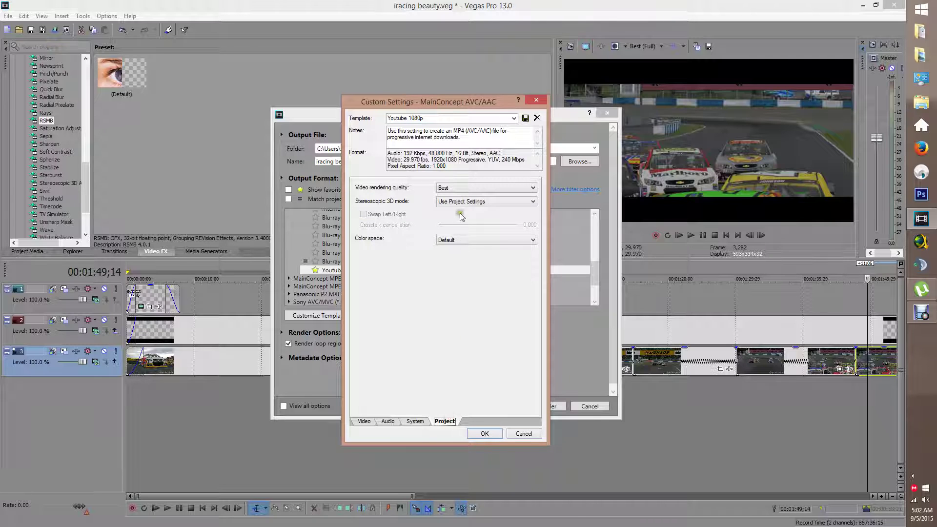
click(466, 188)
click(467, 186)
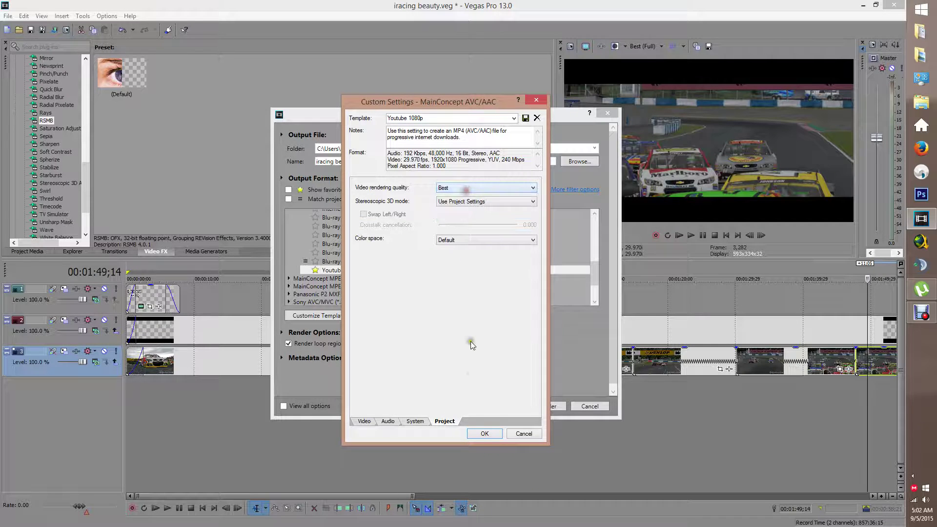
click(485, 433)
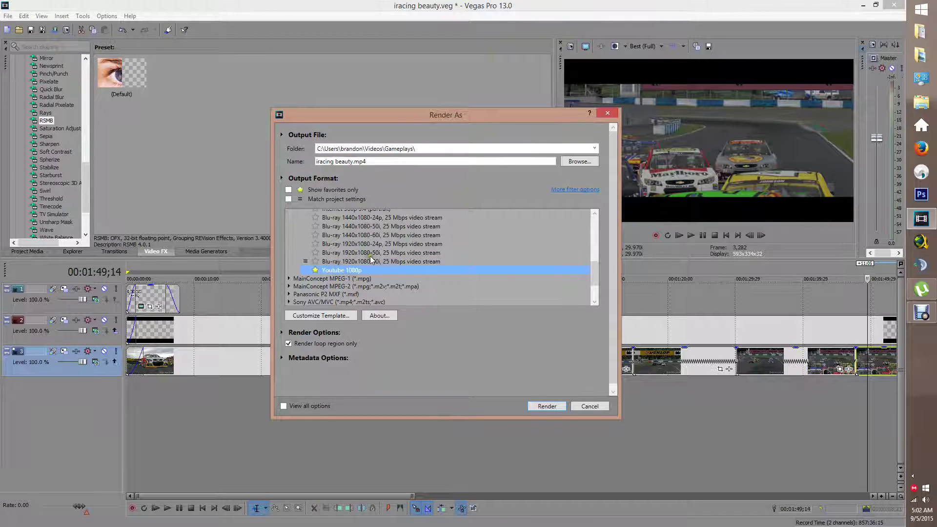
scroll(371, 259, down, 1)
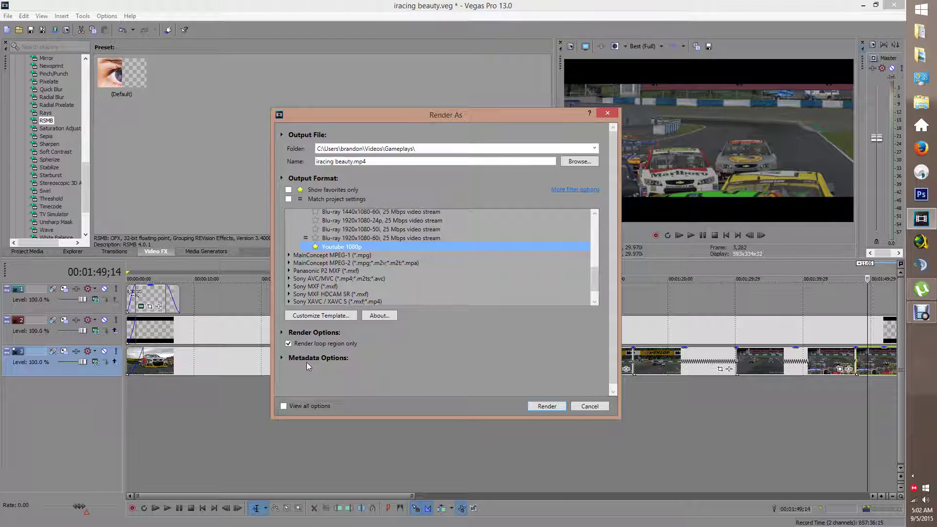
Step: Switch to File Explorer, open the Gameplays folder inside Videos, and select the iracing beauty preview file
click(921, 102)
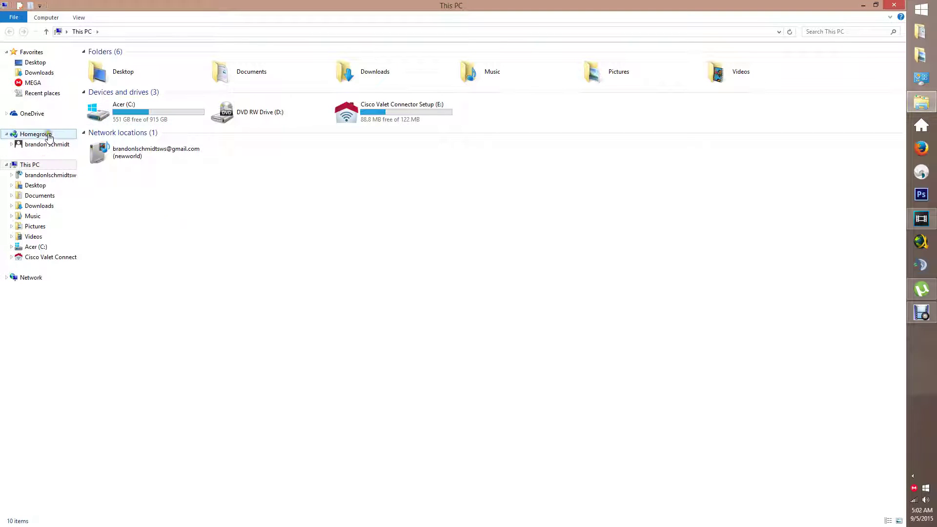
click(42, 237)
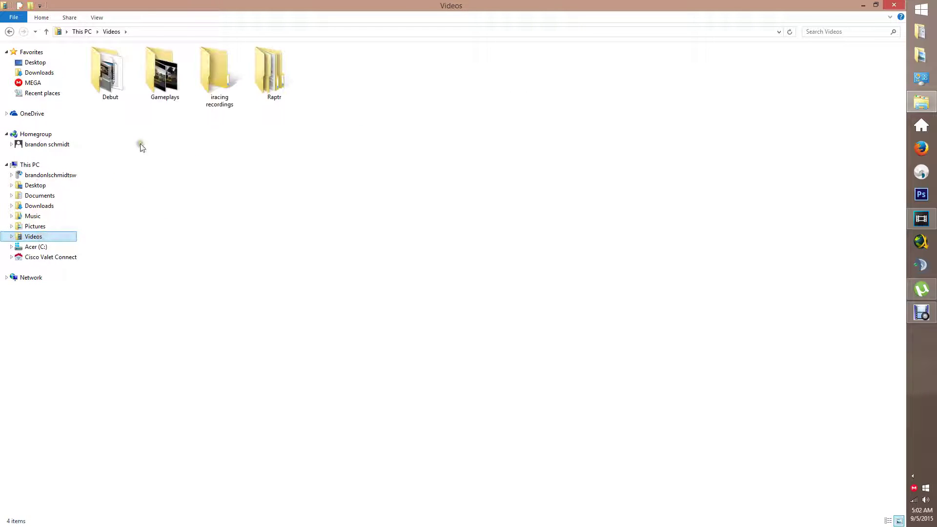
double_click(110, 74)
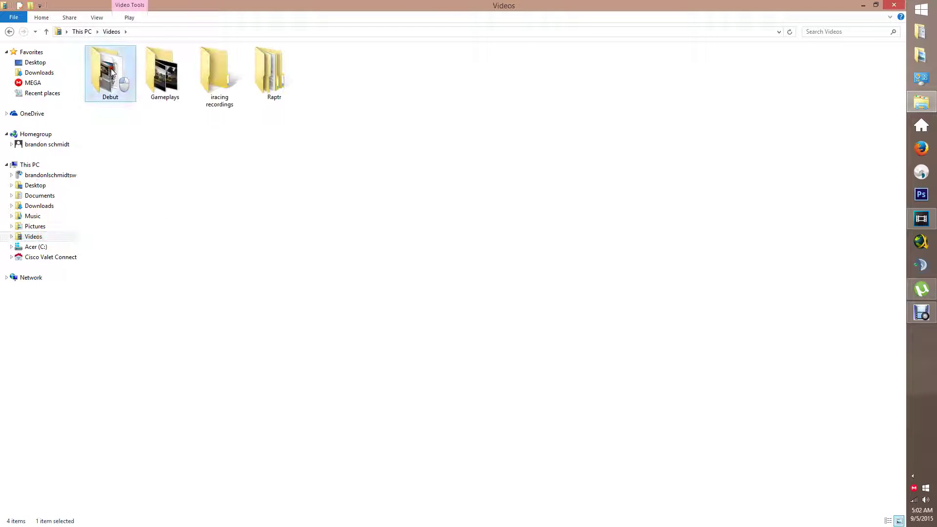
click(9, 31)
double_click(165, 75)
click(320, 75)
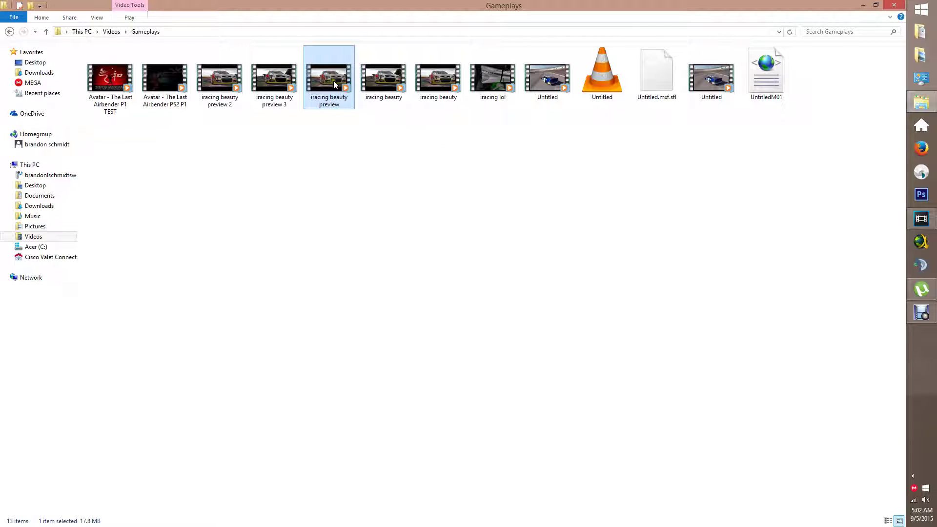
Step: Compare the three iracing beauty preview files by selecting them together and one by one
drag(342, 129, 221, 78)
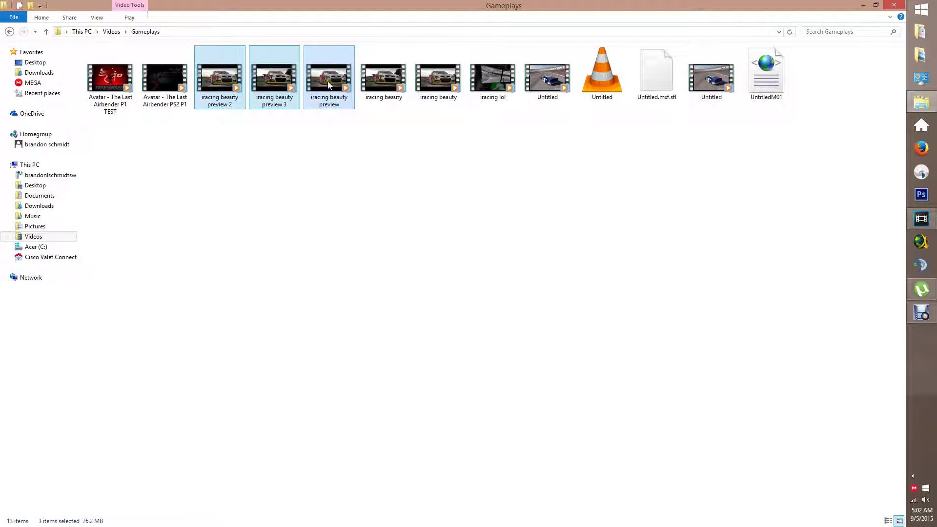
click(278, 145)
click(222, 95)
click(289, 97)
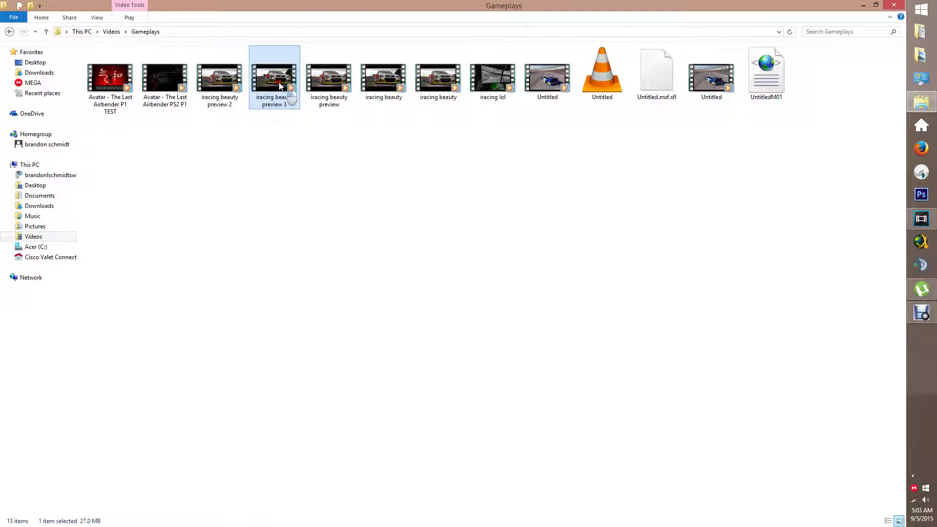
click(340, 92)
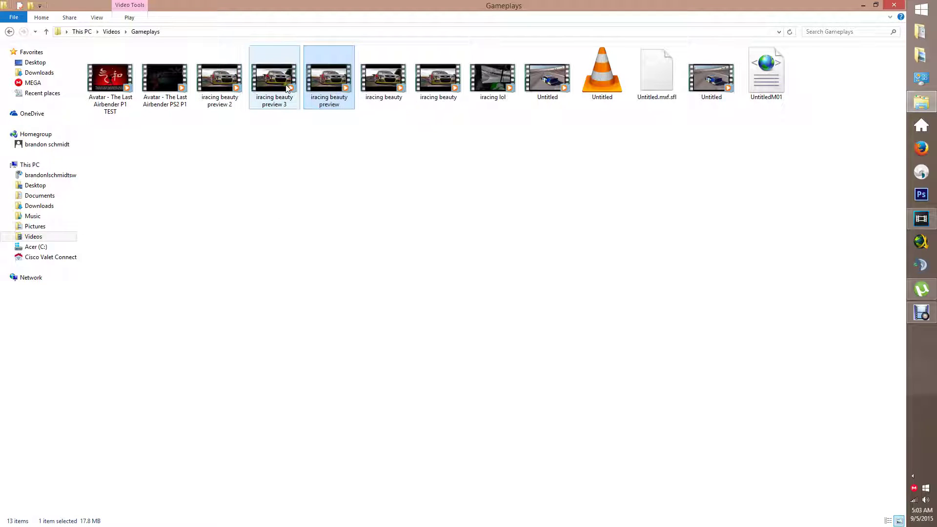
Step: Check the file type and size of iracing beauty preview, preview 3 and preview 2 in their properties
right_click(329, 79)
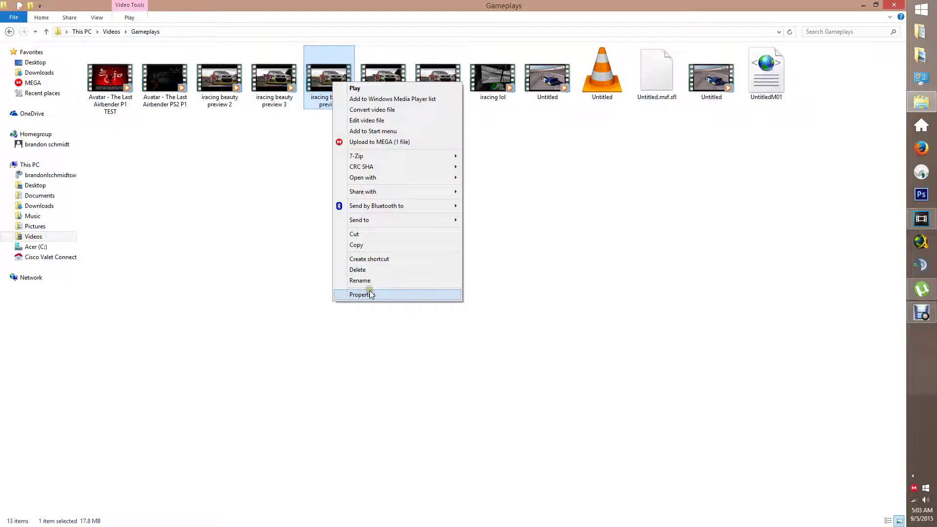
click(367, 293)
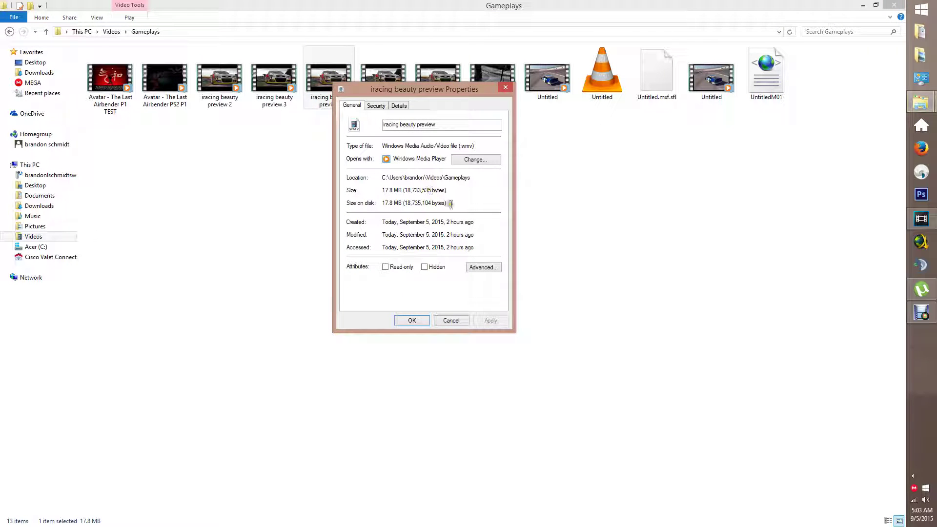
click(412, 320)
right_click(258, 73)
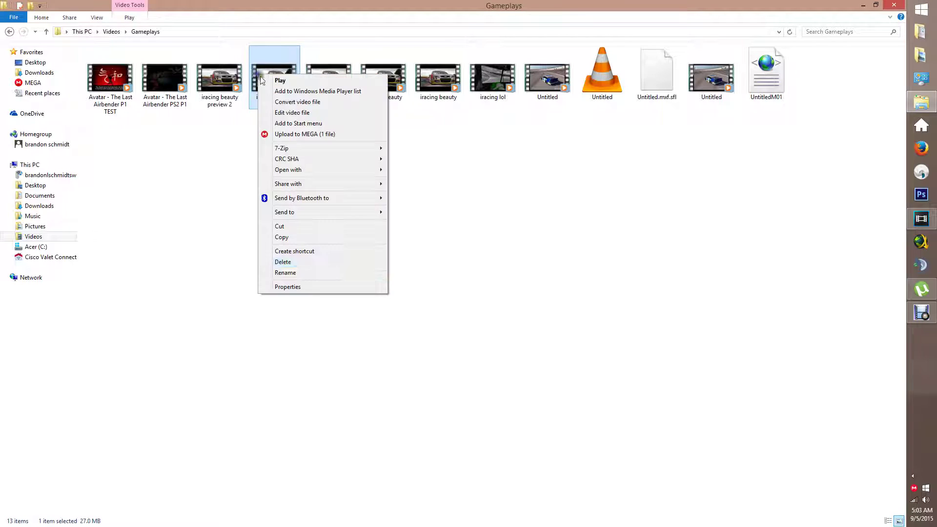
click(297, 285)
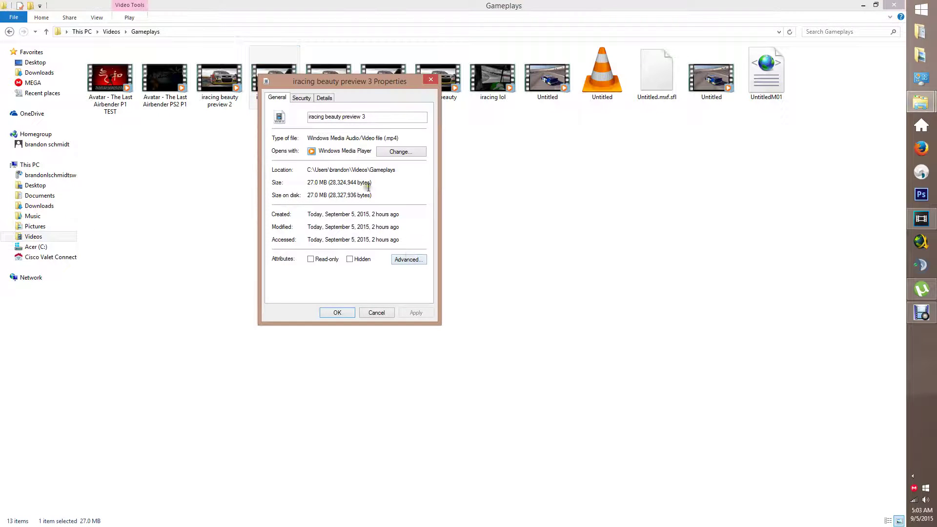
click(323, 314)
right_click(211, 107)
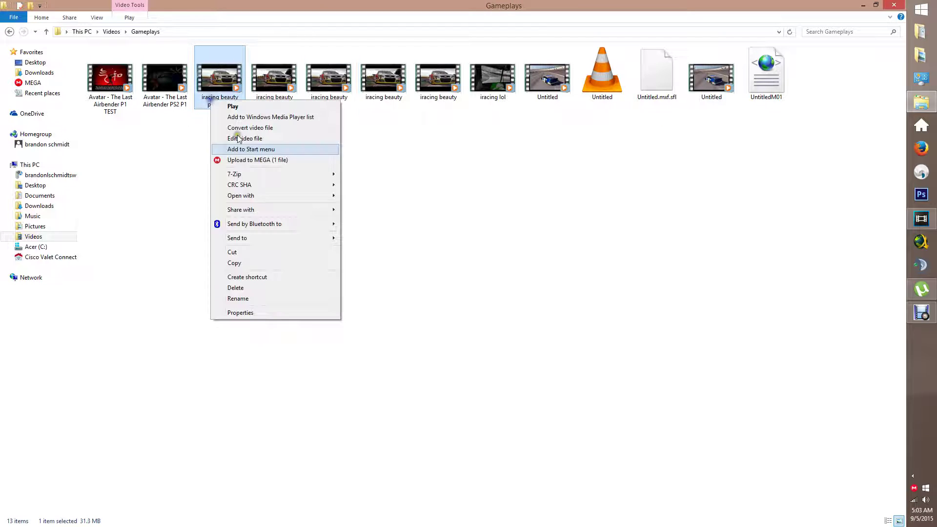
click(246, 310)
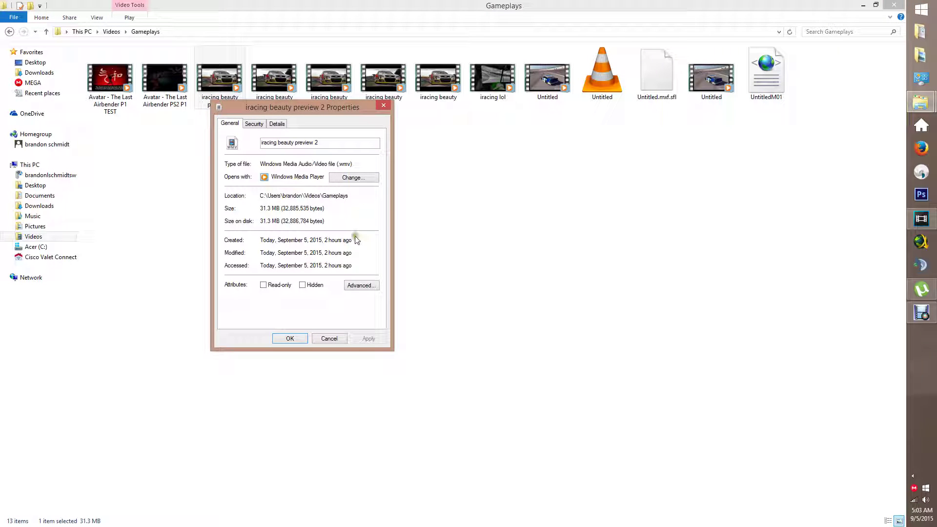
click(301, 338)
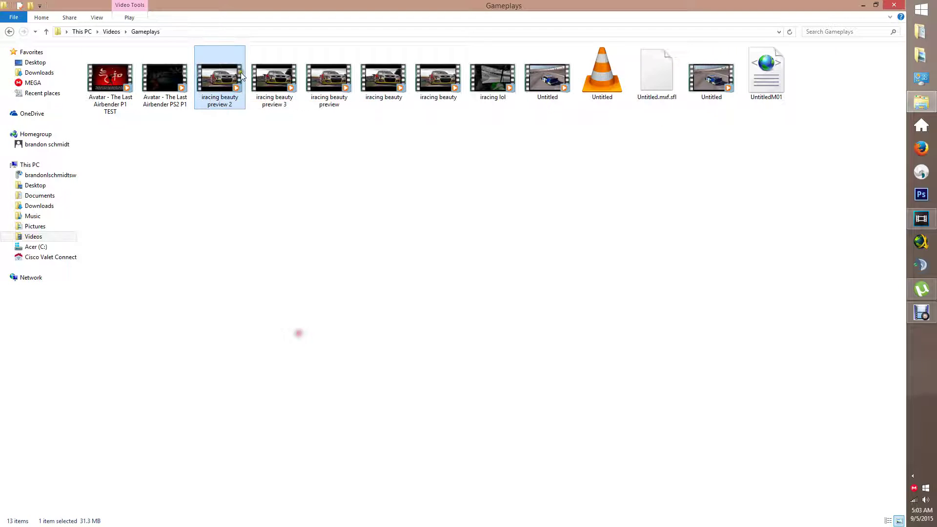
Step: Play the first iracing beauty video from the Gameplays folder, shrink the player window, and close it
click(364, 84)
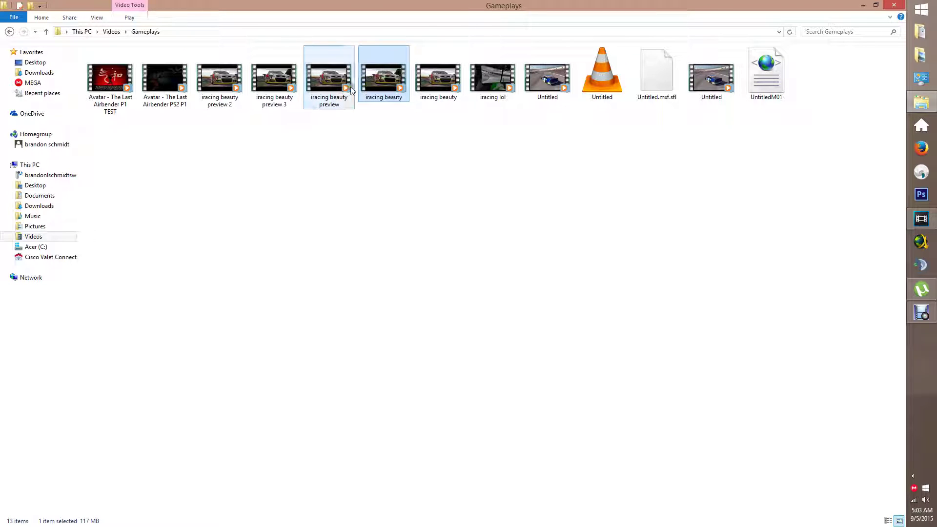
click(331, 82)
click(369, 81)
double_click(379, 80)
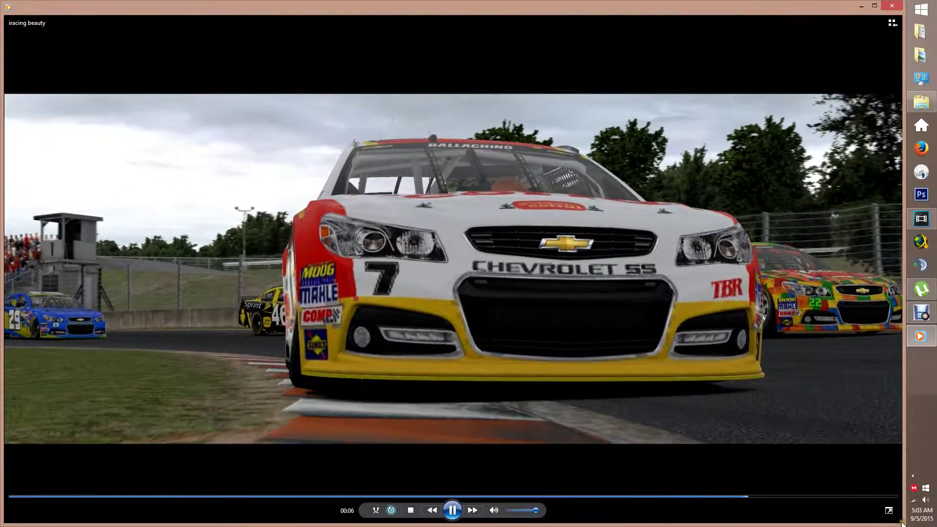
click(888, 509)
drag(580, 311, 535, 352)
mouse_move(482, 150)
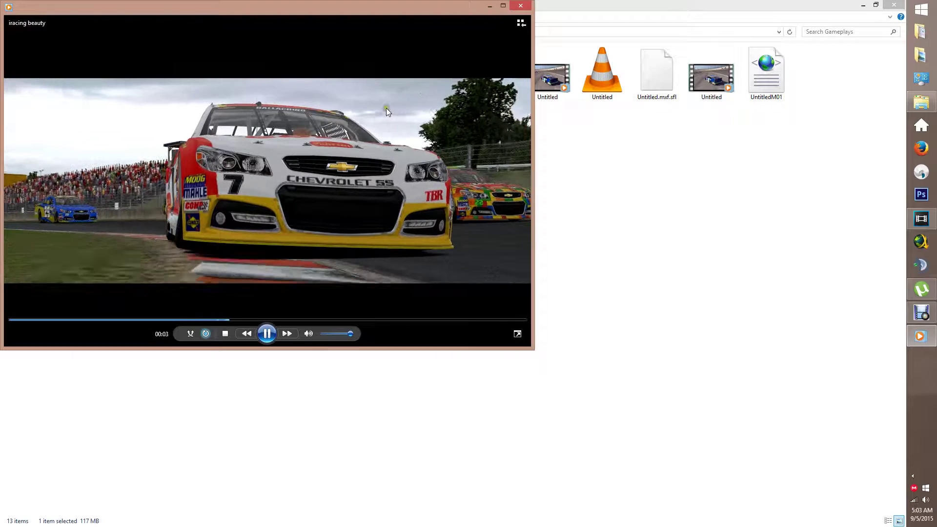
click(520, 5)
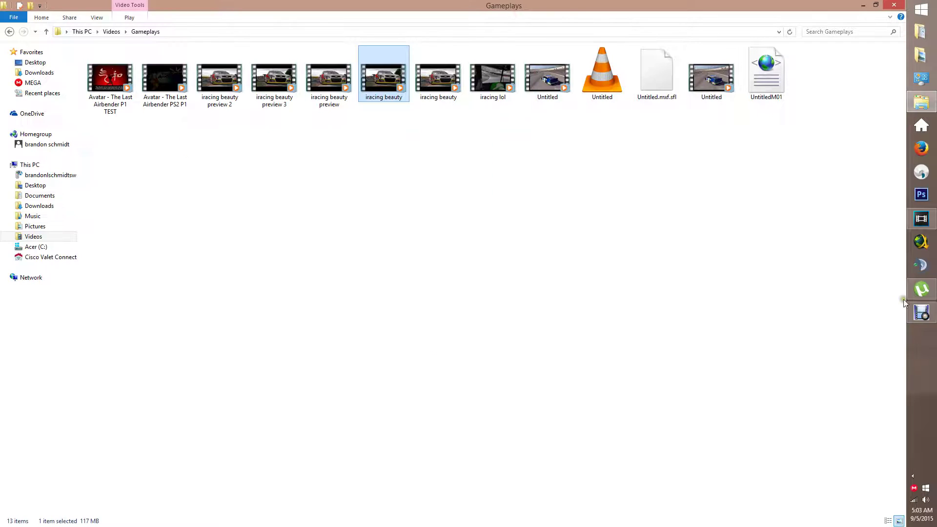
Step: Compare the two iracing beauty files in the Gameplays folder and switch back to Vegas Pro
mouse_move(920, 219)
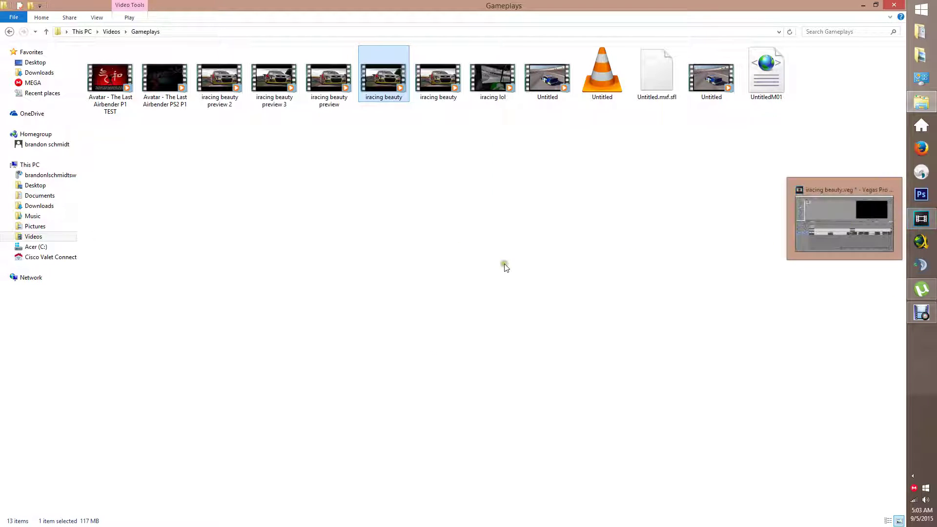
click(453, 94)
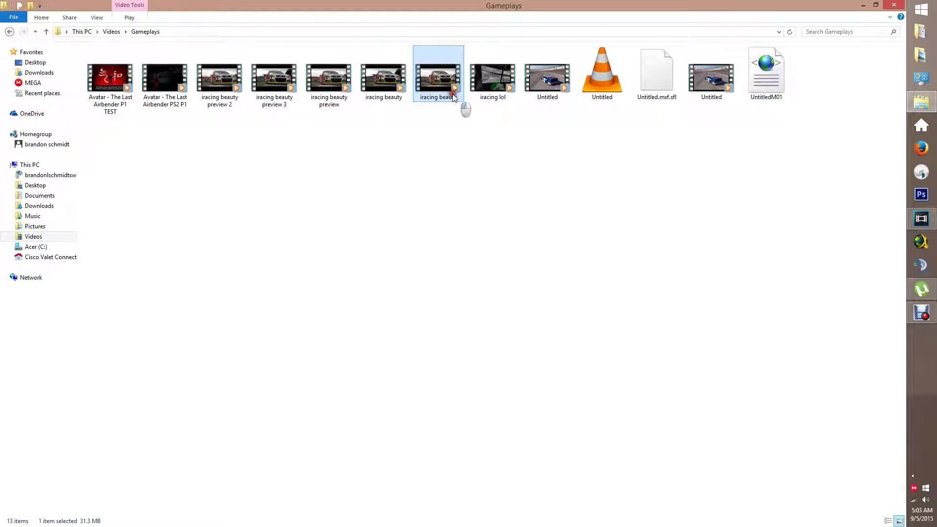
click(403, 101)
click(929, 217)
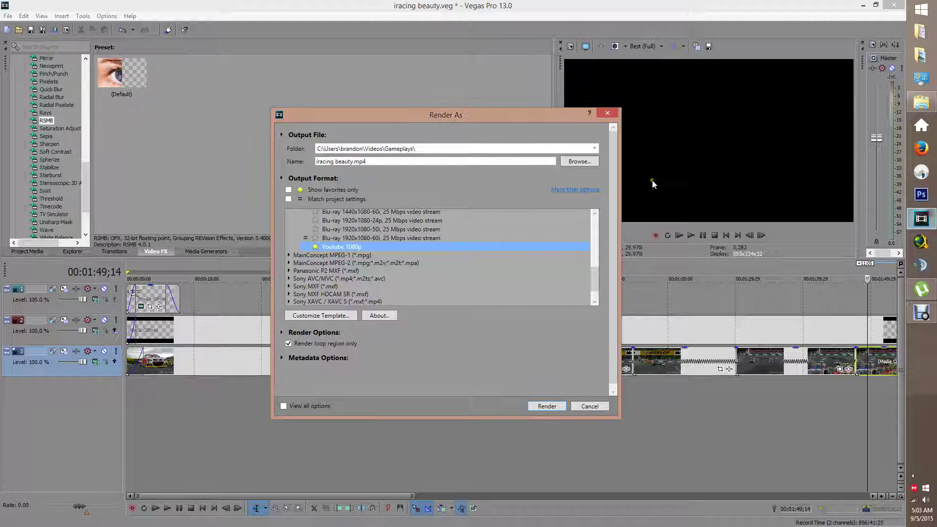
Step: Recheck the Youtube 1080p template's video, system and project settings, accept them, and close Render As without rendering
click(329, 316)
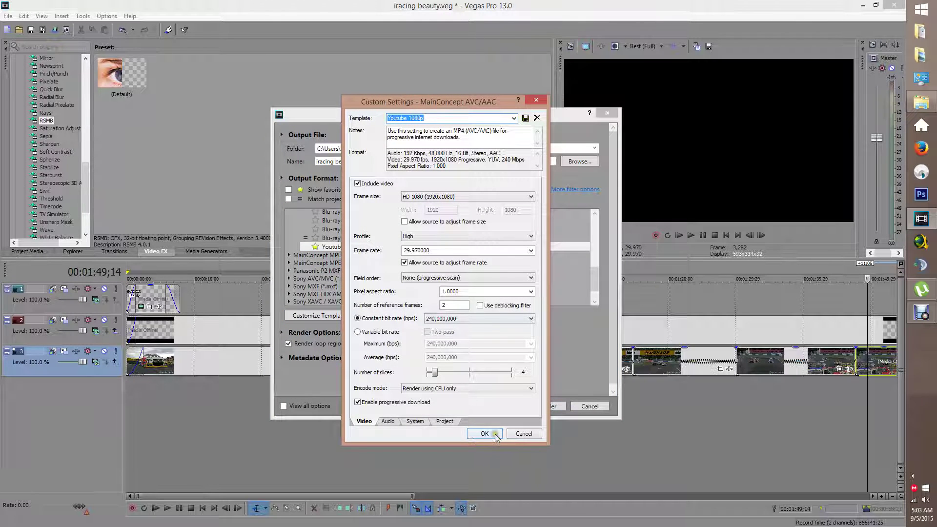
click(407, 421)
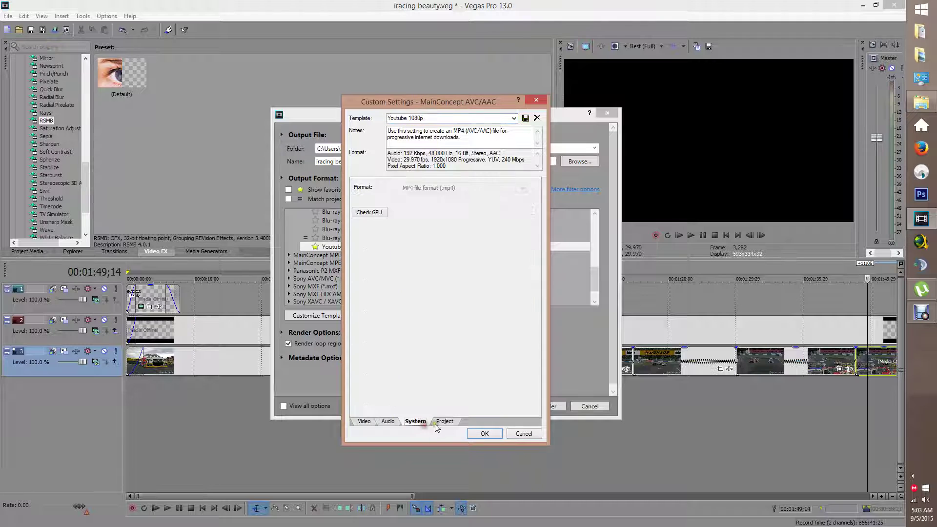
click(439, 421)
click(364, 421)
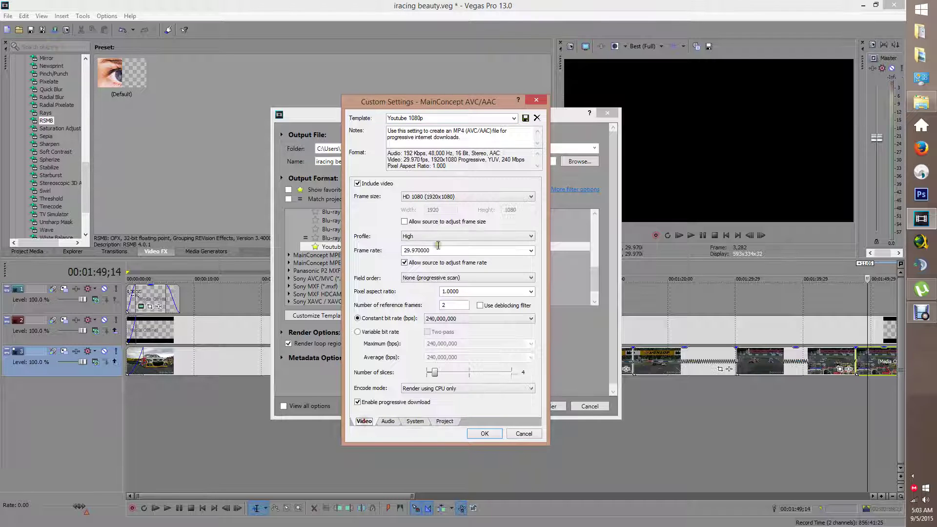
click(485, 434)
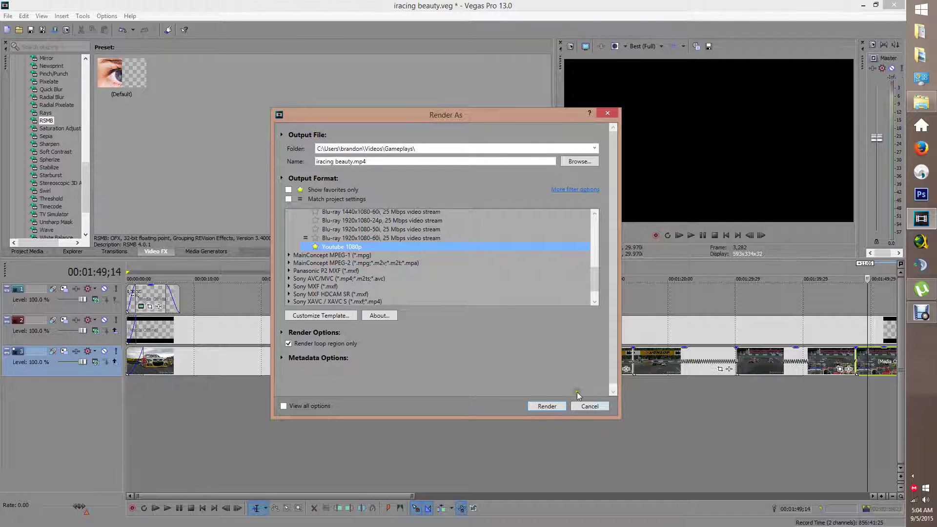
click(588, 407)
click(921, 103)
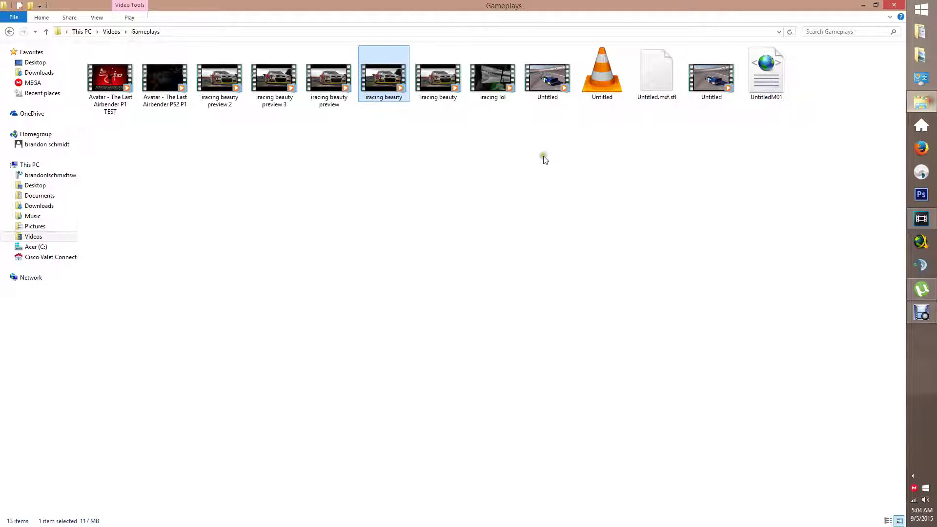
click(39, 247)
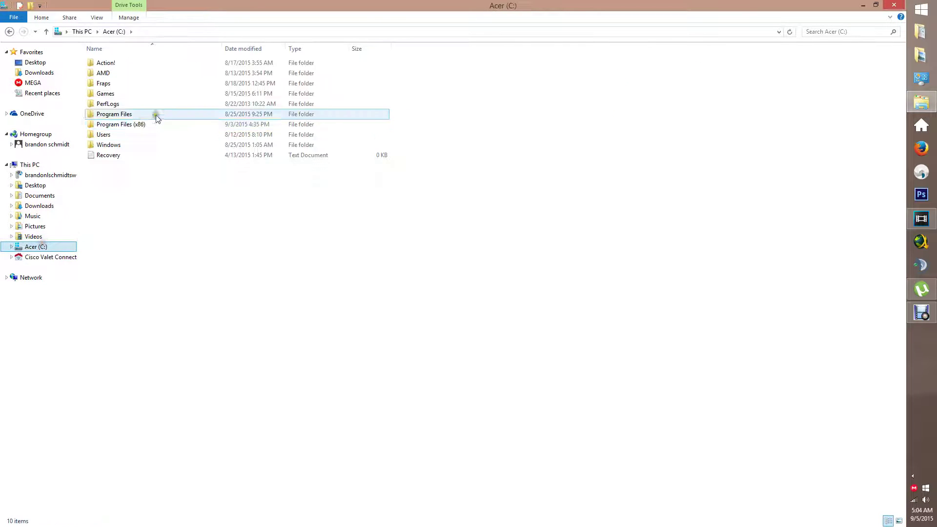
double_click(102, 84)
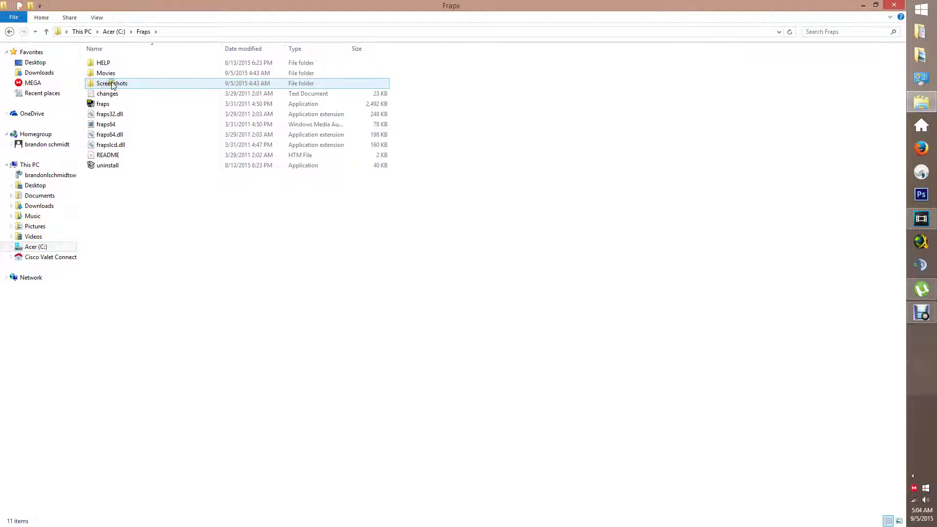
double_click(112, 83)
key(BackSpace)
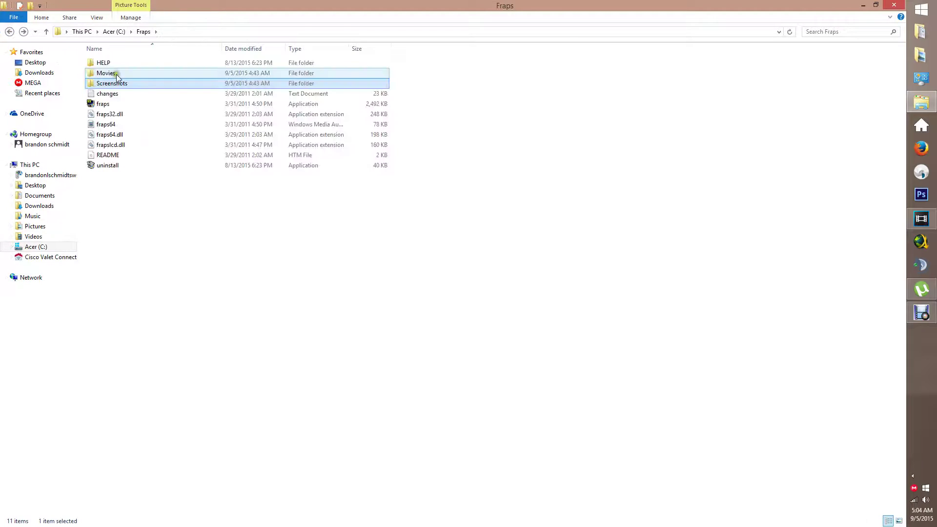
double_click(116, 74)
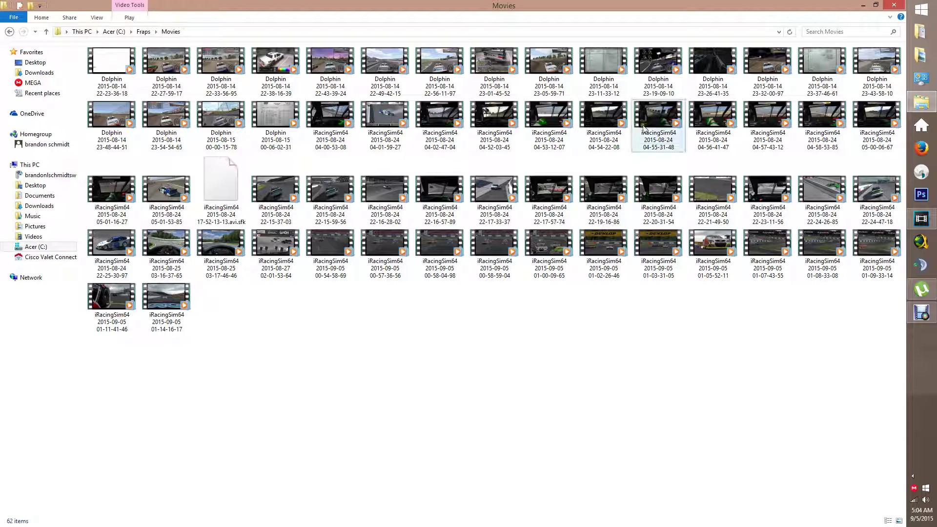
click(717, 240)
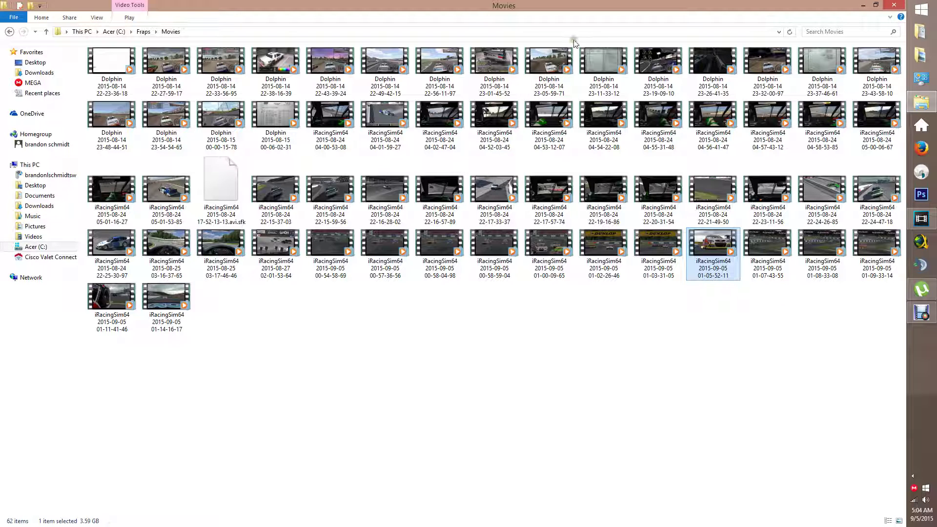
click(863, 5)
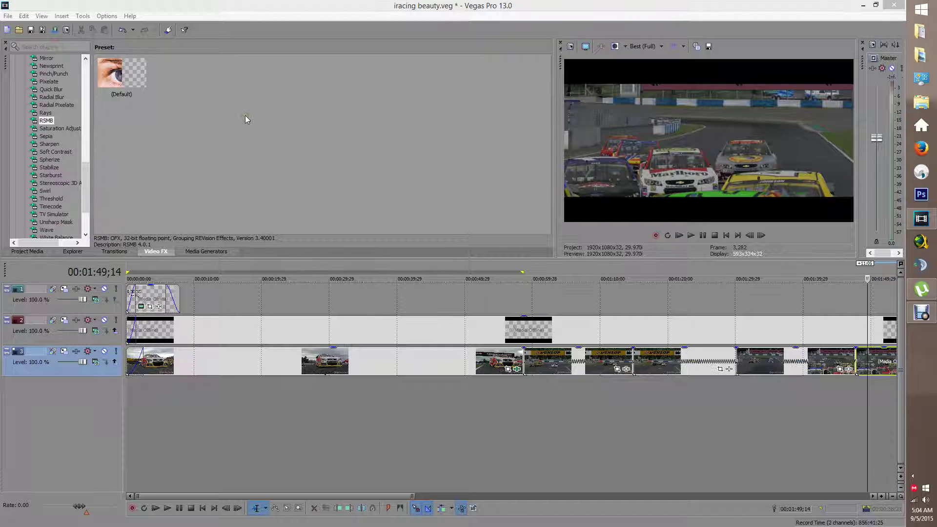
Step: Set the maximum number of rendering threads to 1 in the video preferences and accept the change
click(104, 16)
click(177, 328)
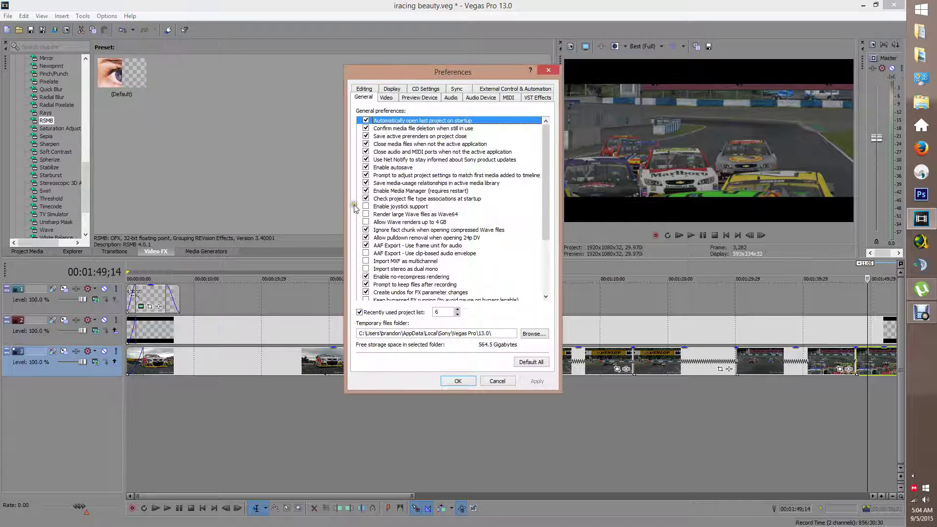
click(386, 97)
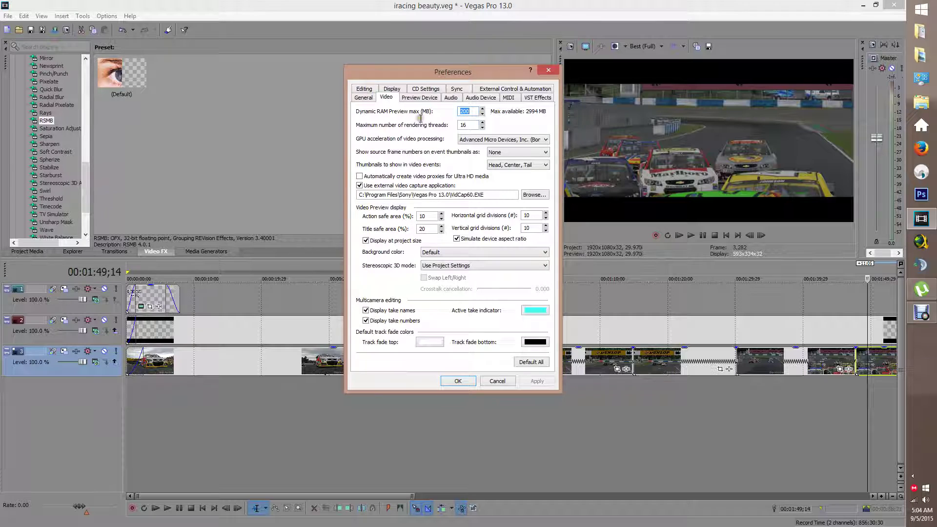
click(470, 126)
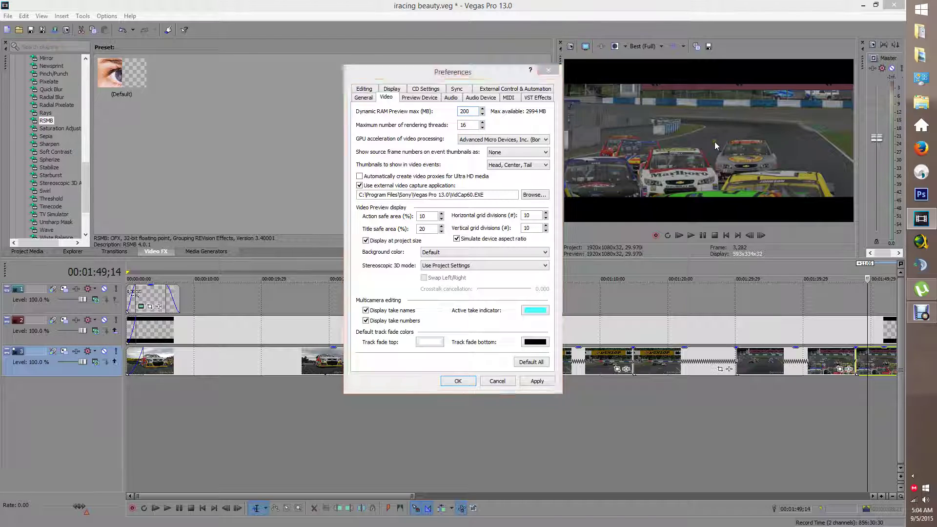
click(471, 126)
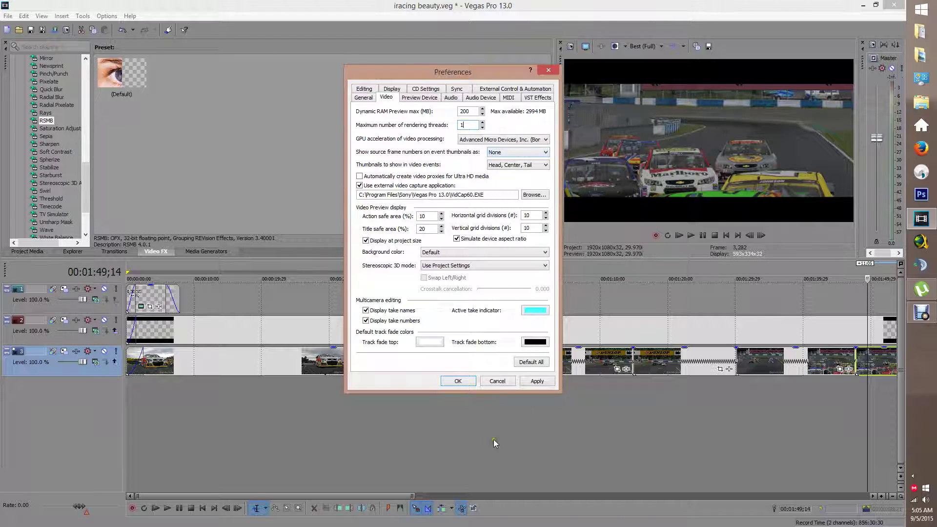
click(461, 382)
Step: Open Render As, mark the Youtube 1080p template as a favorite, and customize it to a constant bit rate of 240,000,000 bps
click(371, 360)
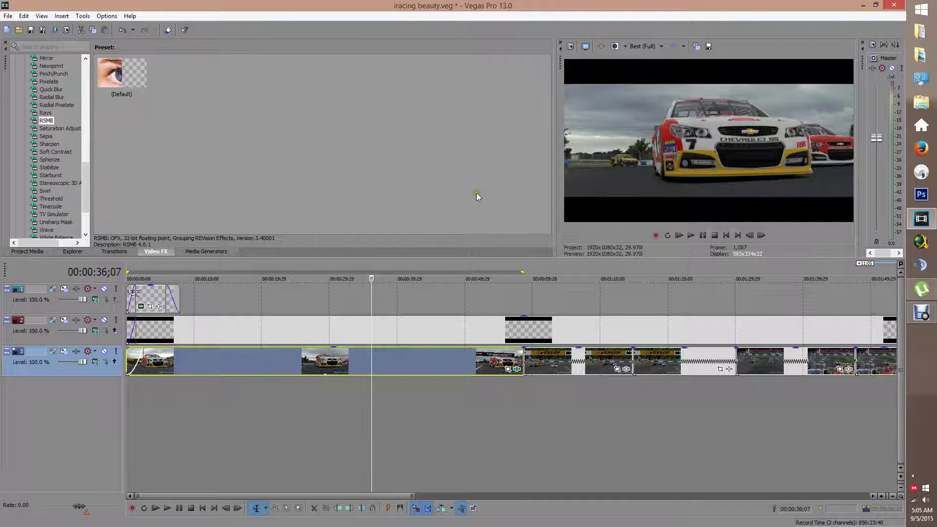
click(7, 16)
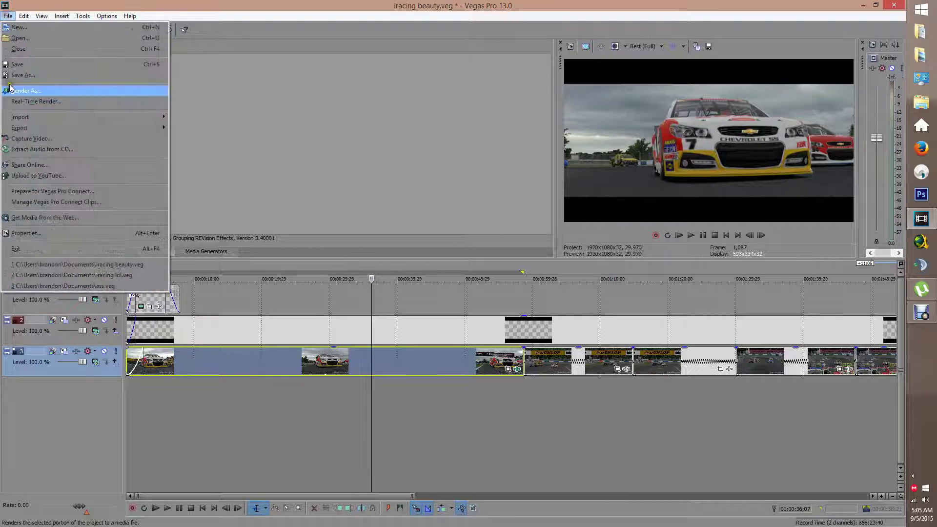
click(27, 91)
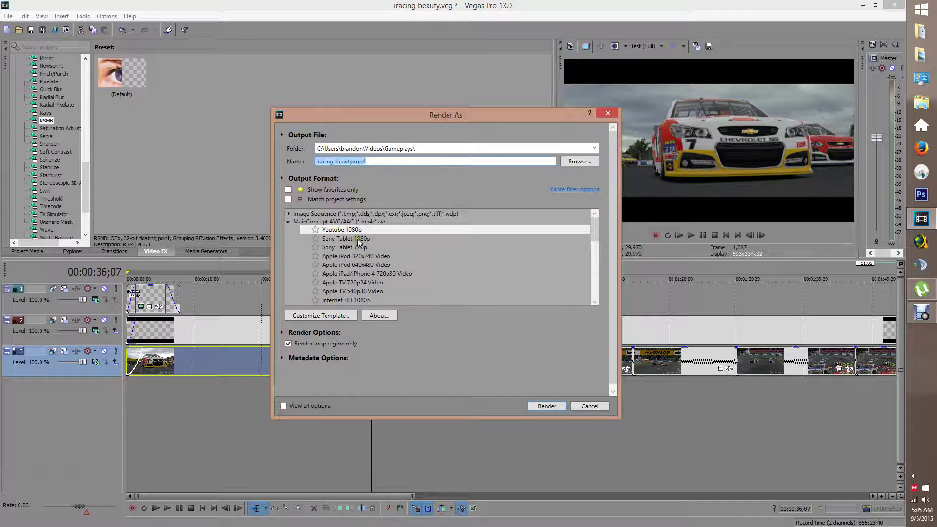
click(314, 232)
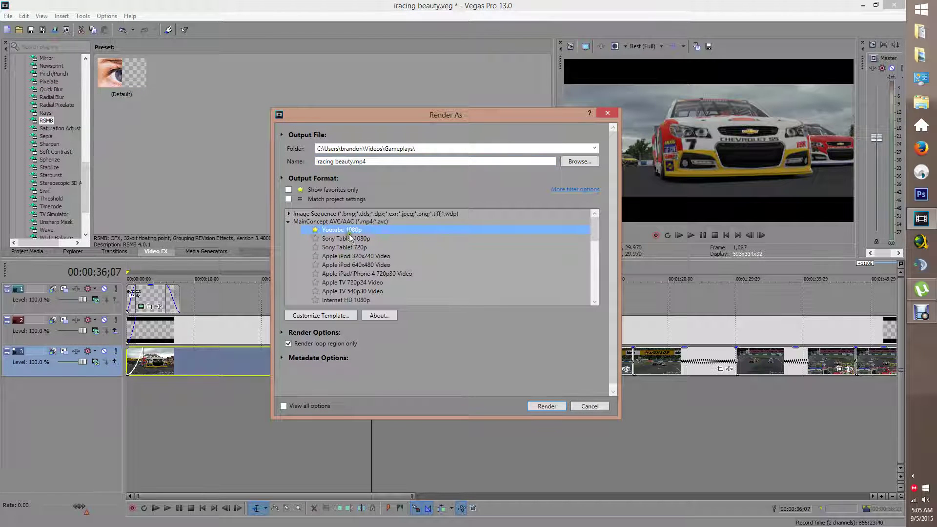
click(337, 316)
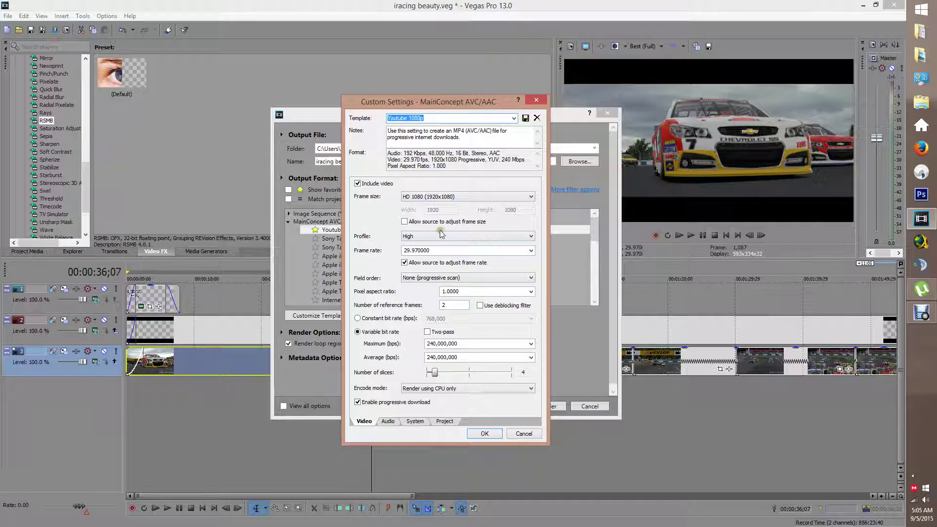
click(383, 318)
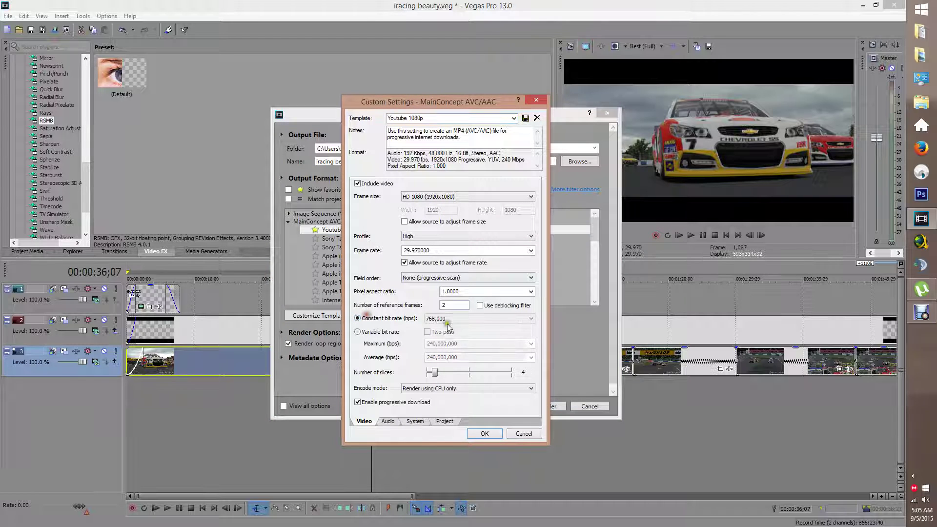
click(442, 318)
click(440, 397)
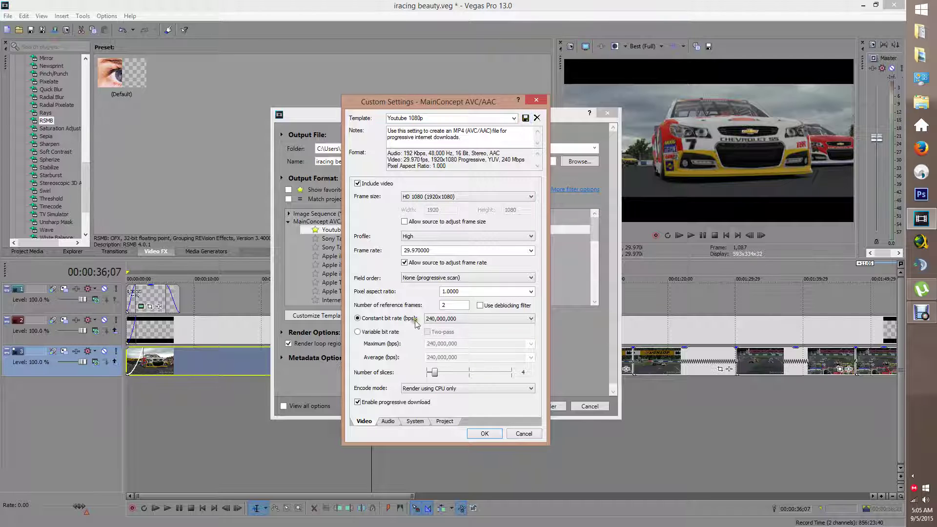
click(484, 433)
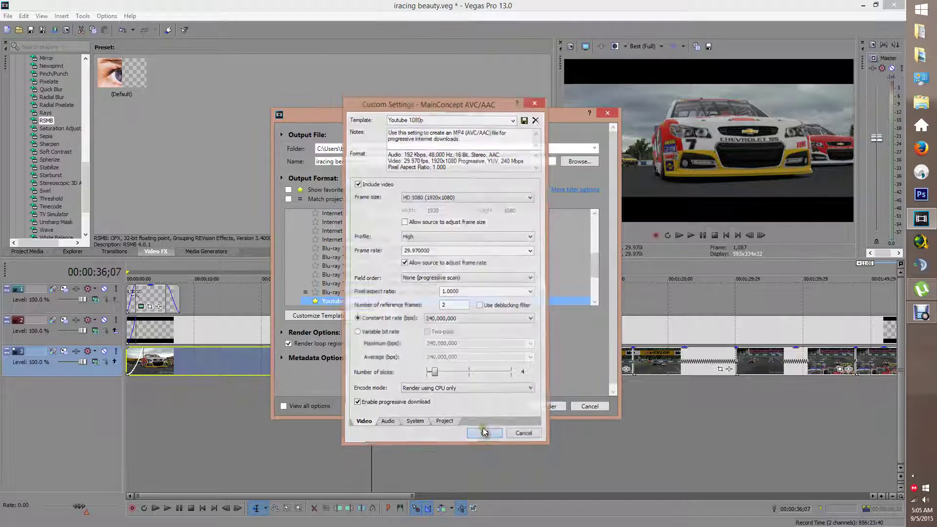
Step: Try a variable bit rate with a 50,000,000 bps maximum in the Youtube 1080p template, and switch back to constant bit rate
click(344, 316)
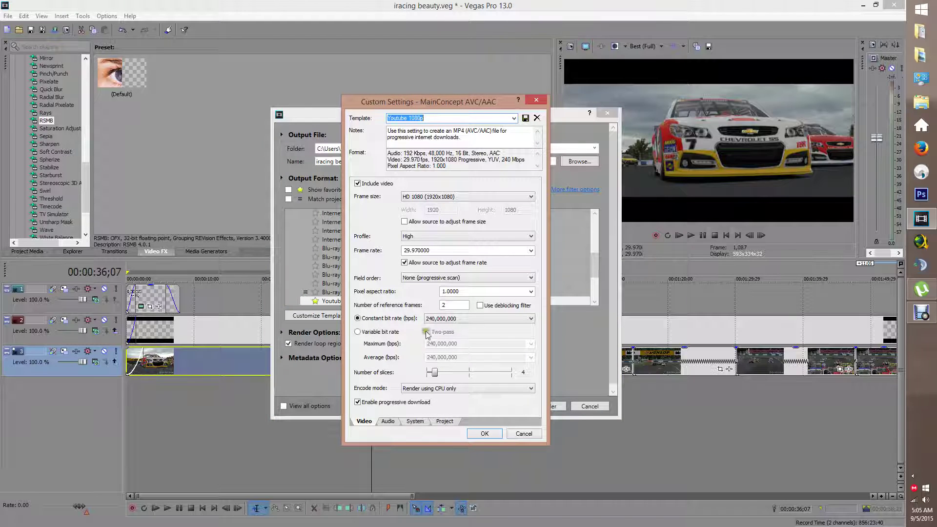
click(390, 333)
click(459, 344)
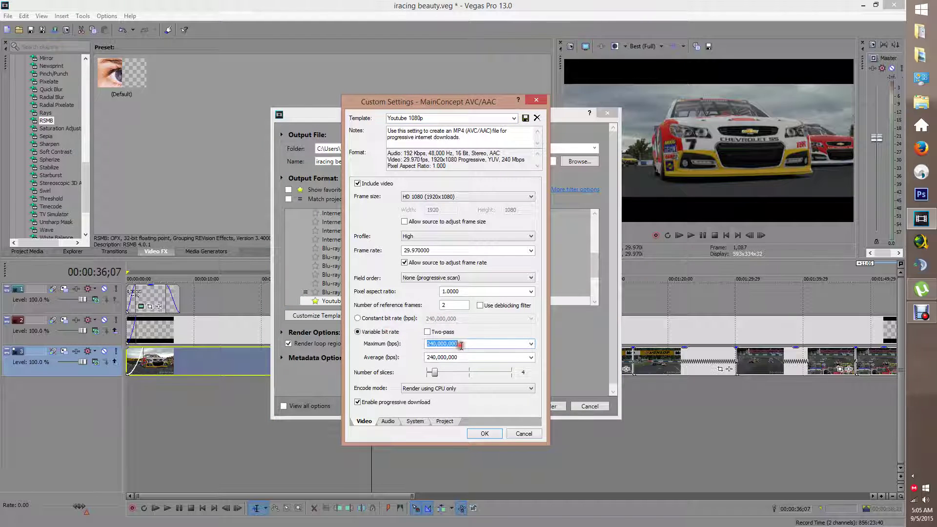
click(530, 343)
click(443, 410)
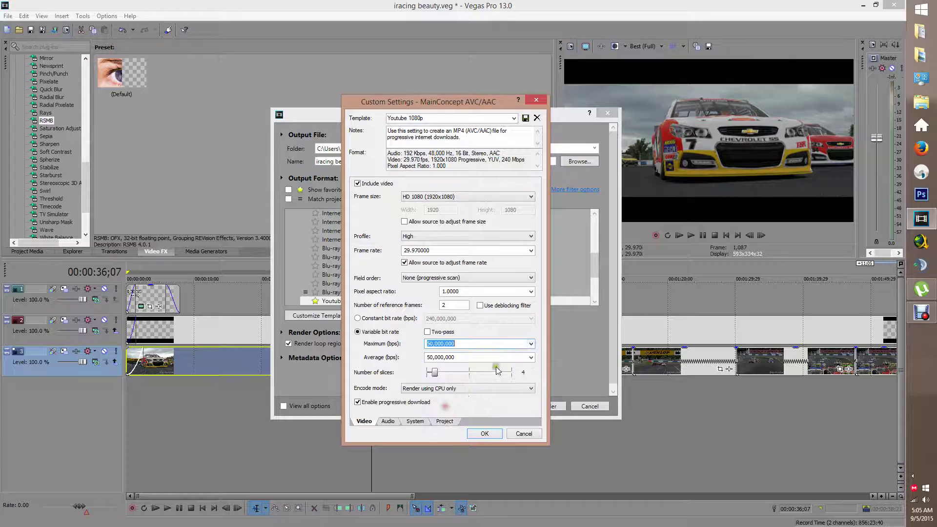
click(530, 357)
click(441, 430)
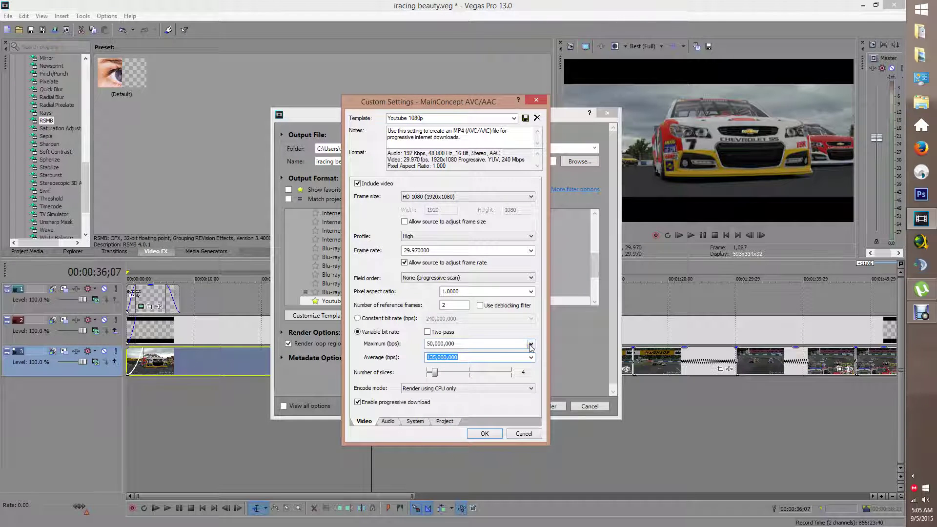
click(374, 318)
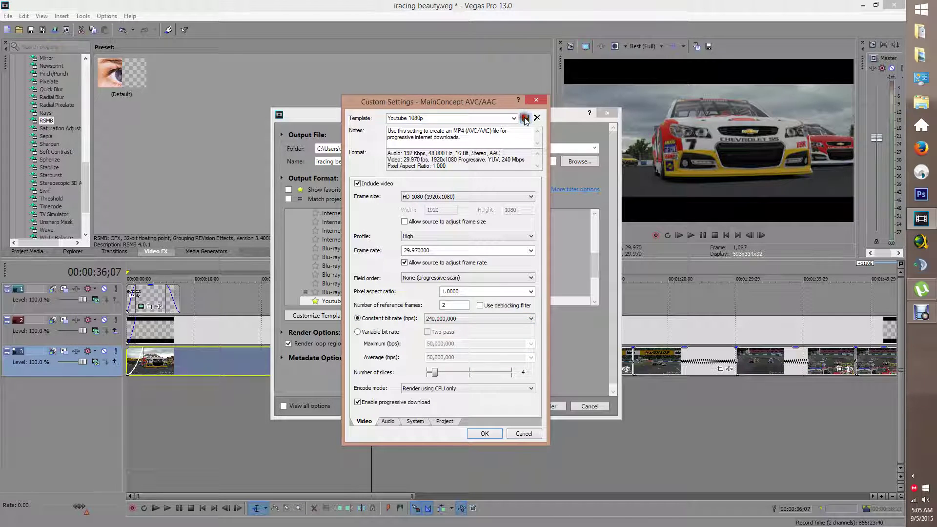
Step: Review the Youtube 1080p template's audio, video and frame size settings, and accept them
click(386, 422)
click(374, 421)
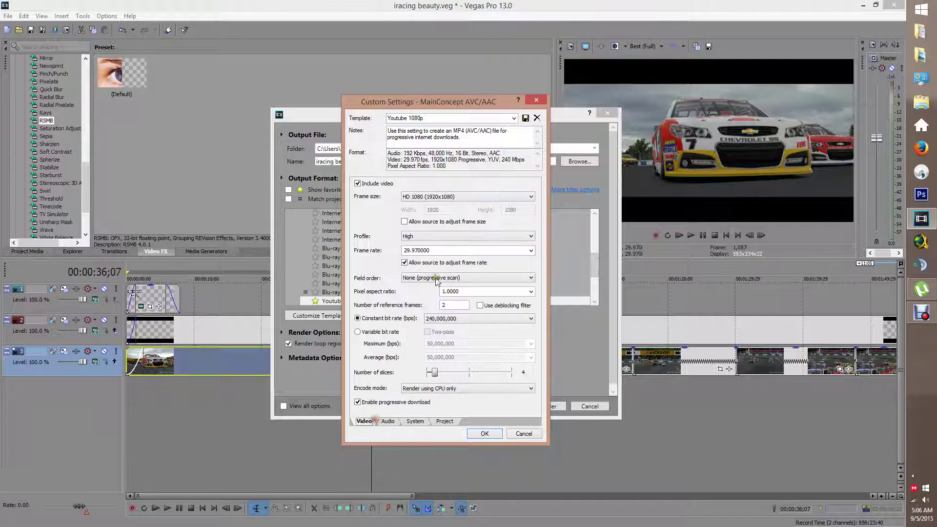
click(436, 197)
click(441, 196)
click(435, 193)
click(485, 433)
click(316, 300)
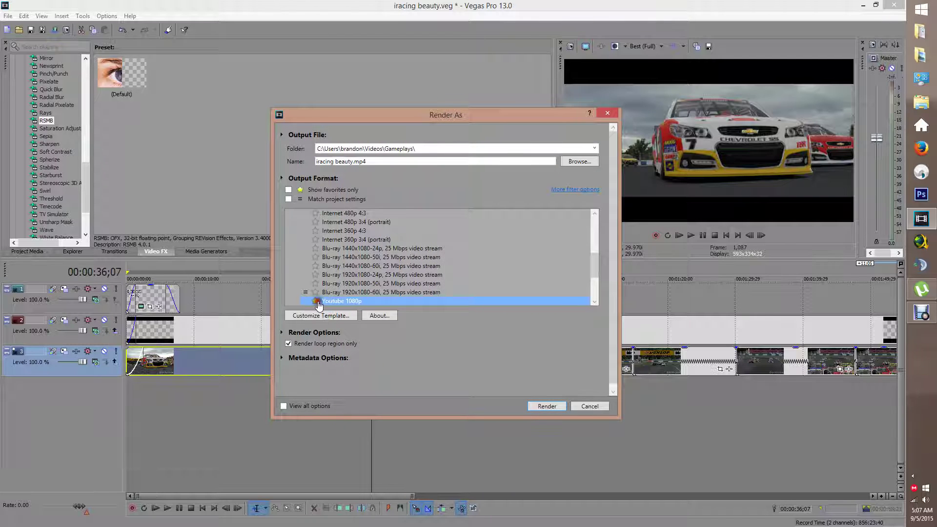
click(329, 319)
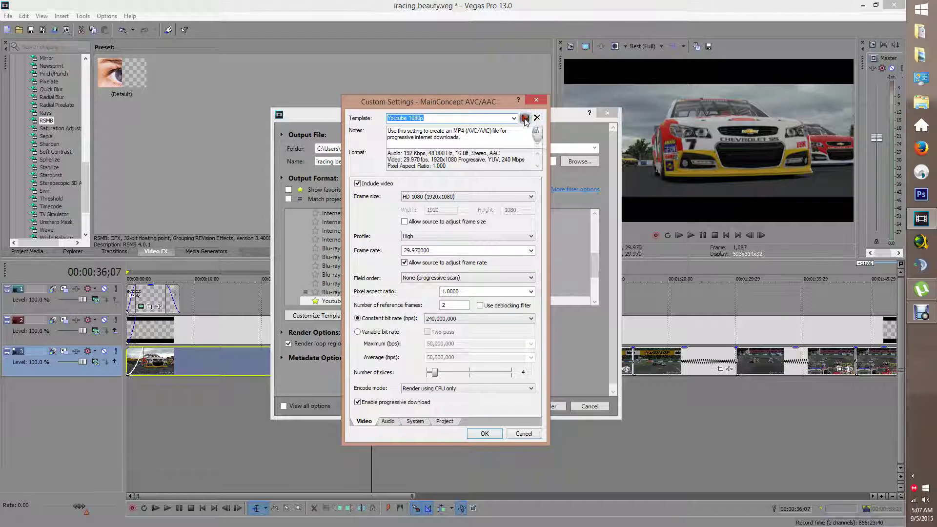
click(485, 436)
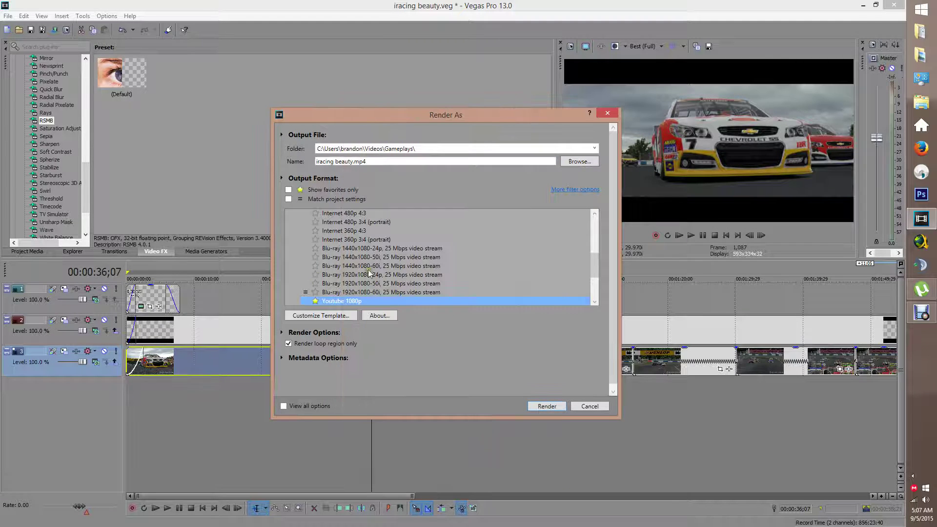
Step: Switch to Firefox, go to youtube.com, and search for "handbrake 2015 settings"
click(921, 194)
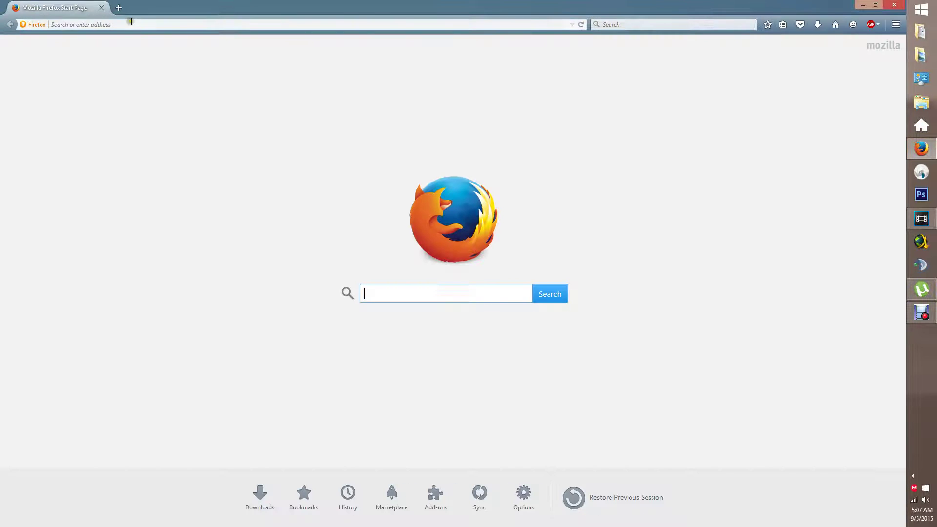
click(131, 21)
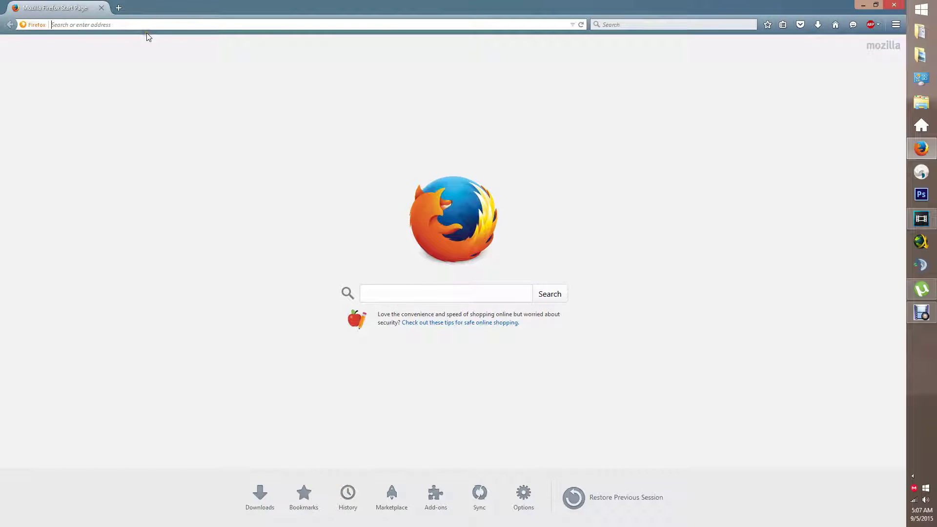
text(youtube.com/)
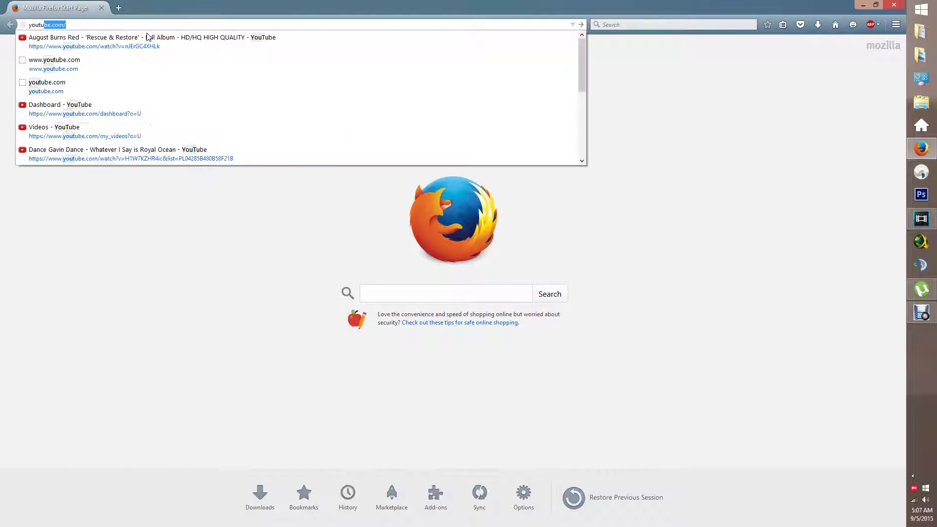
key(Return)
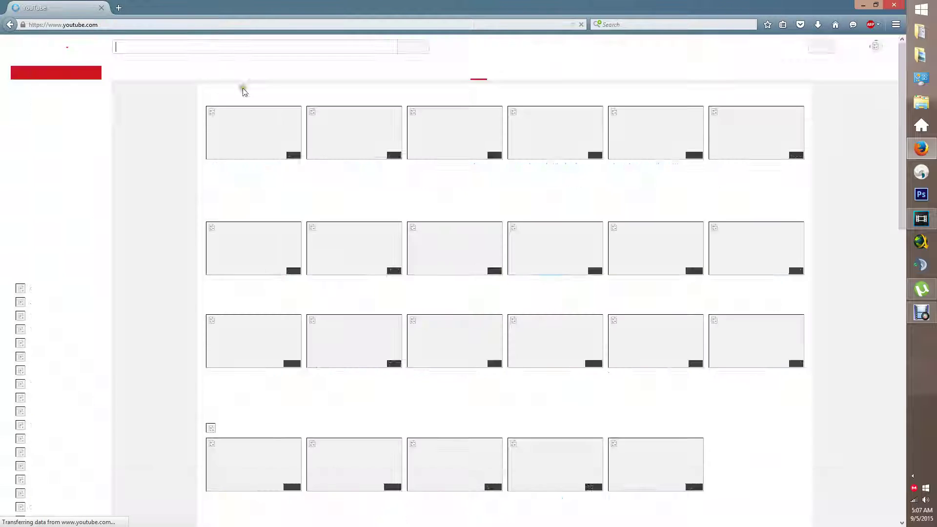
text(h)
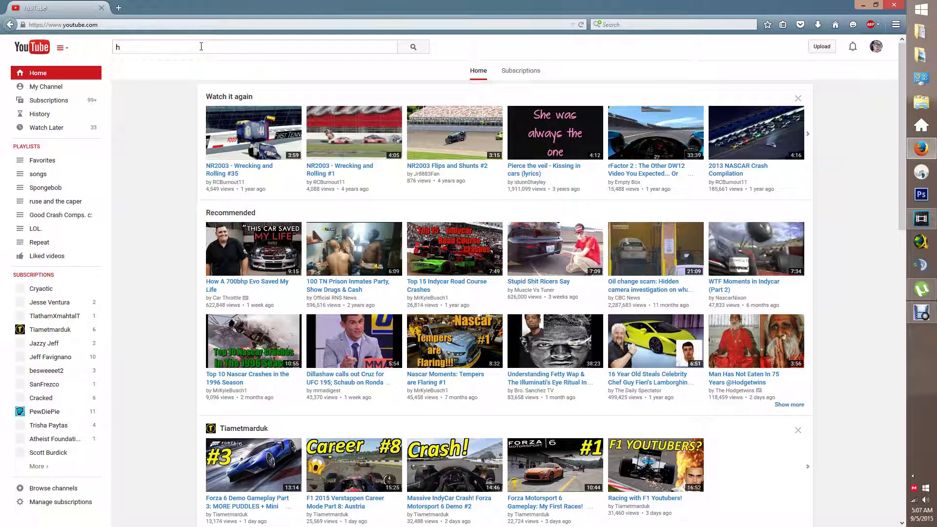
text(andbvrake 2015 settings)
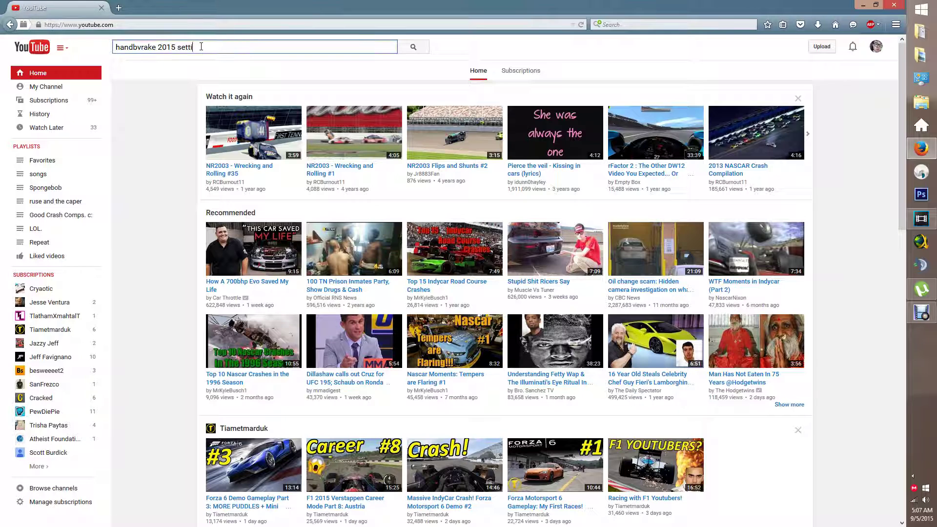
key(Return)
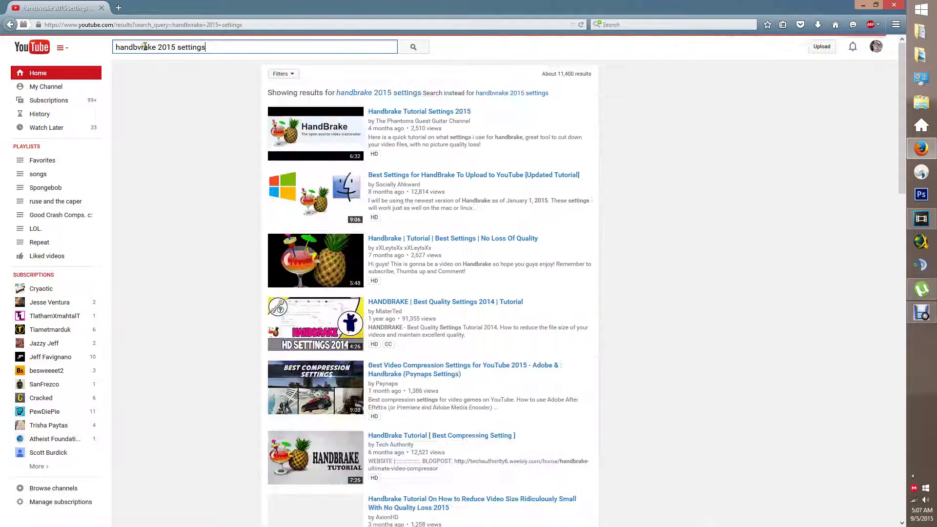
Step: Show the YouTube results for the corrected search "handbrake 2015 settings" and look over the tutorials
click(357, 94)
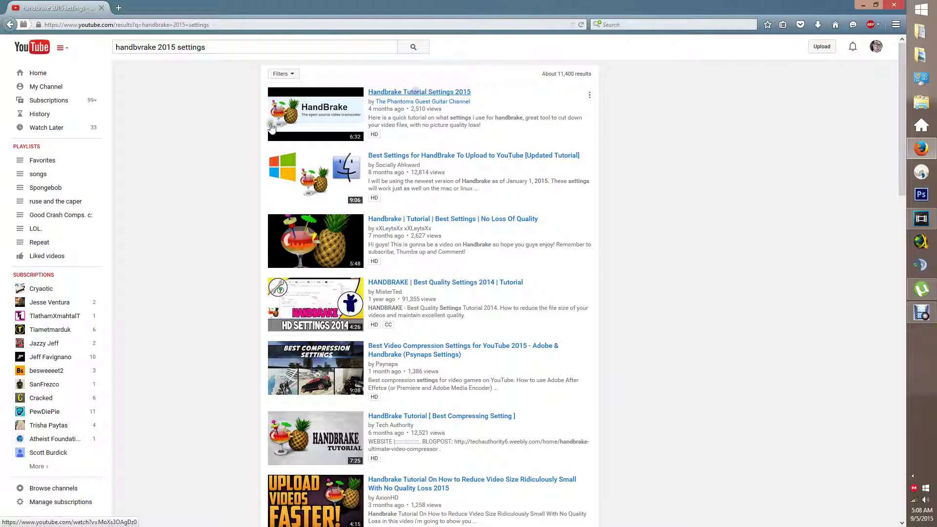
right_click(417, 92)
click(190, 132)
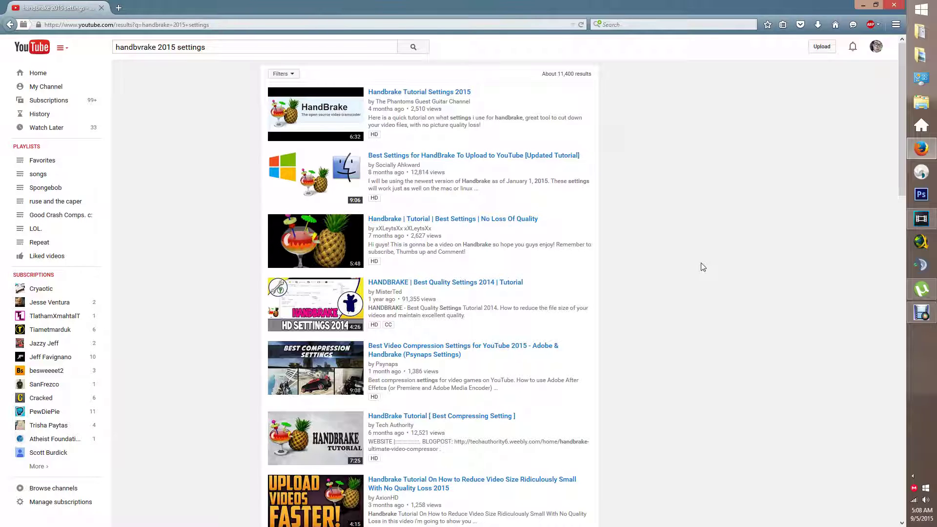
Step: Switch to Vegas Pro, cancel Render As without rendering, and return to the timeline
click(915, 224)
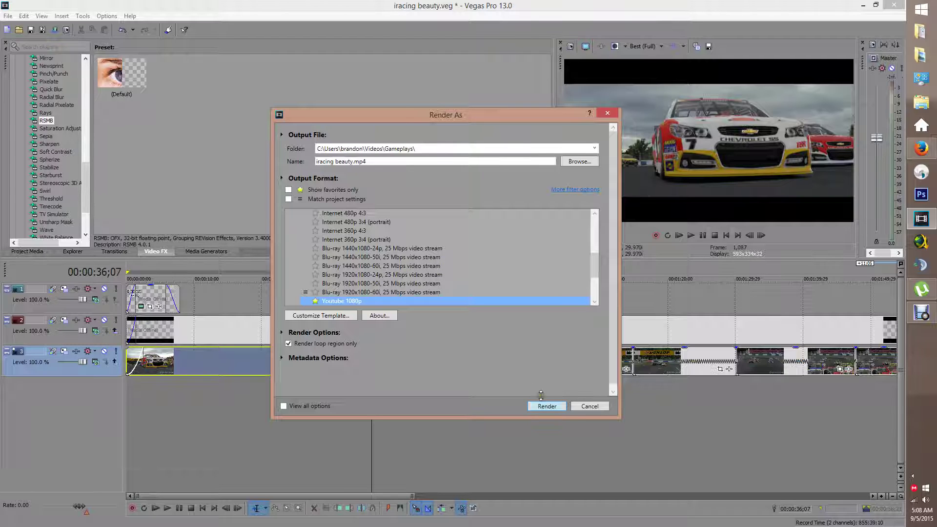
click(586, 410)
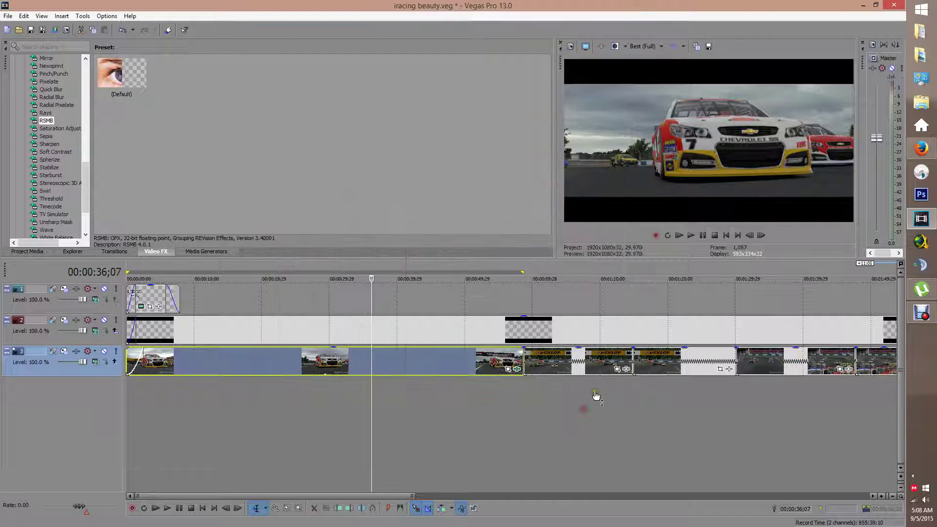
click(404, 337)
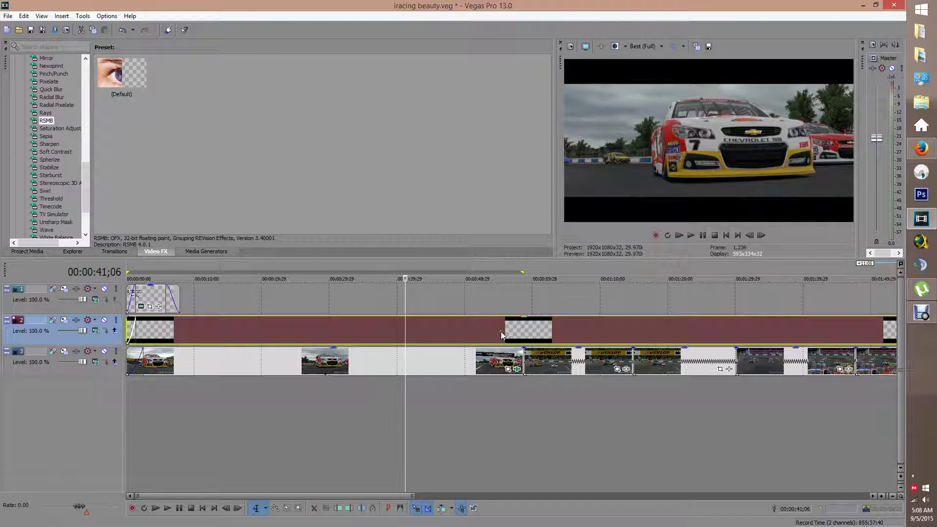
Step: Switch to Firefox, view the channel's uploaded videos in the Creator Studio Video Manager, and close the browser
click(921, 149)
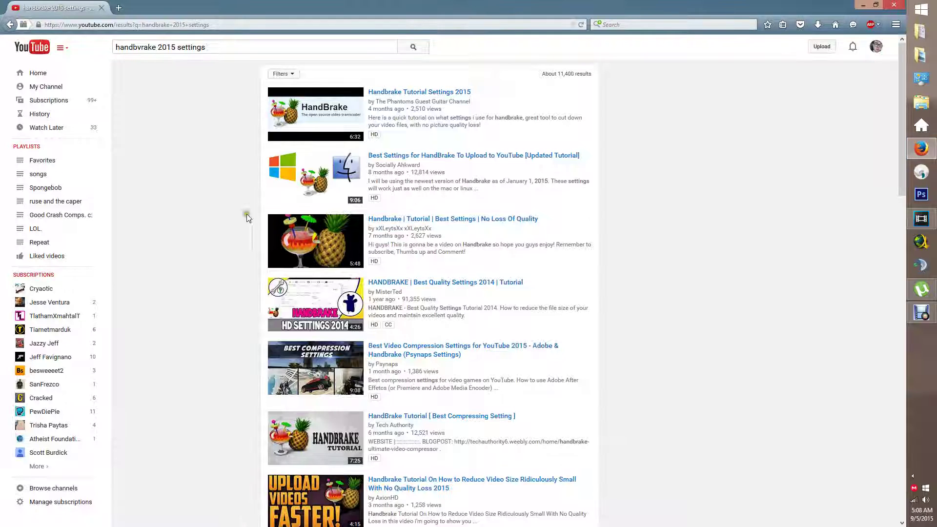
click(876, 48)
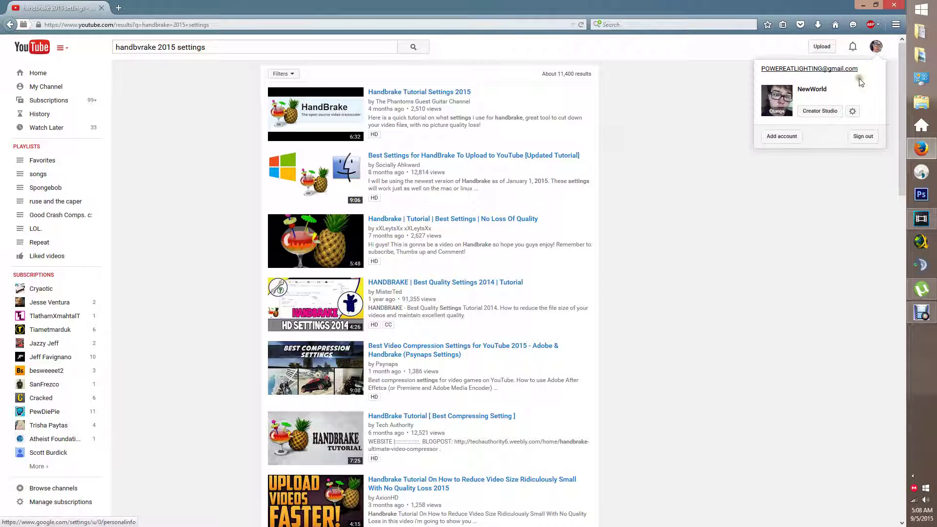
click(820, 111)
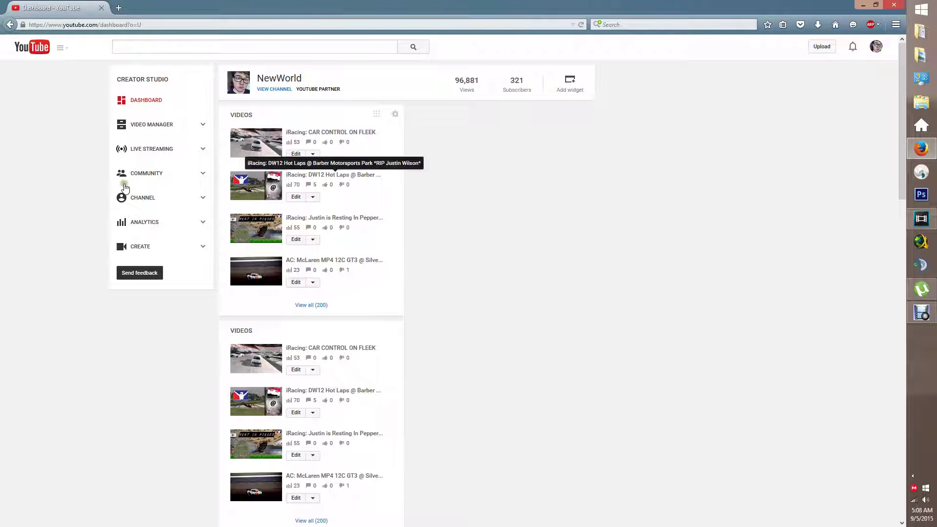
click(146, 124)
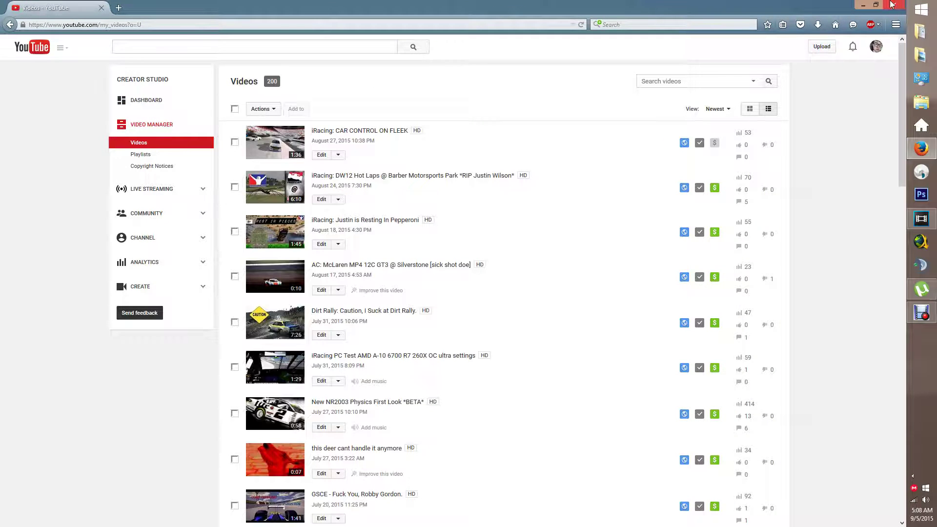
click(893, 5)
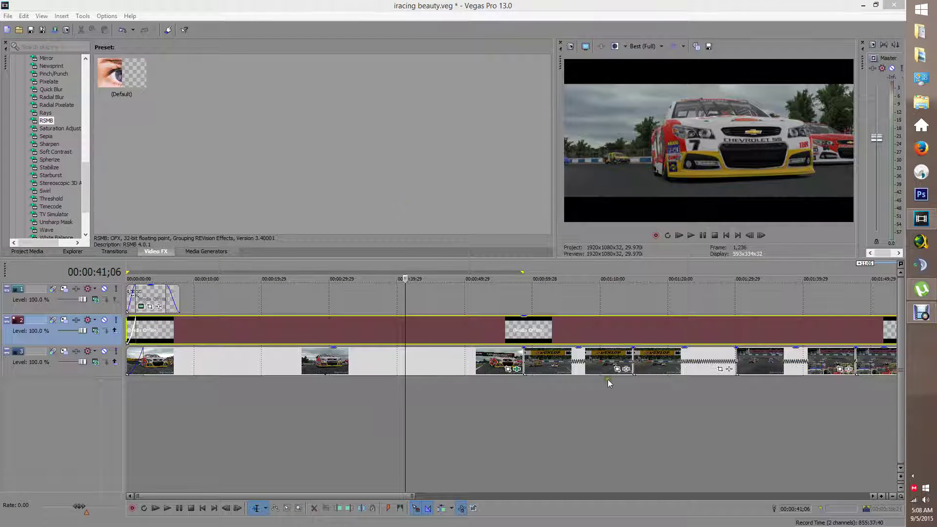
Step: Select the second clip on track 3 with the cursor at 00:01:03;07, and save the project
click(585, 369)
click(554, 369)
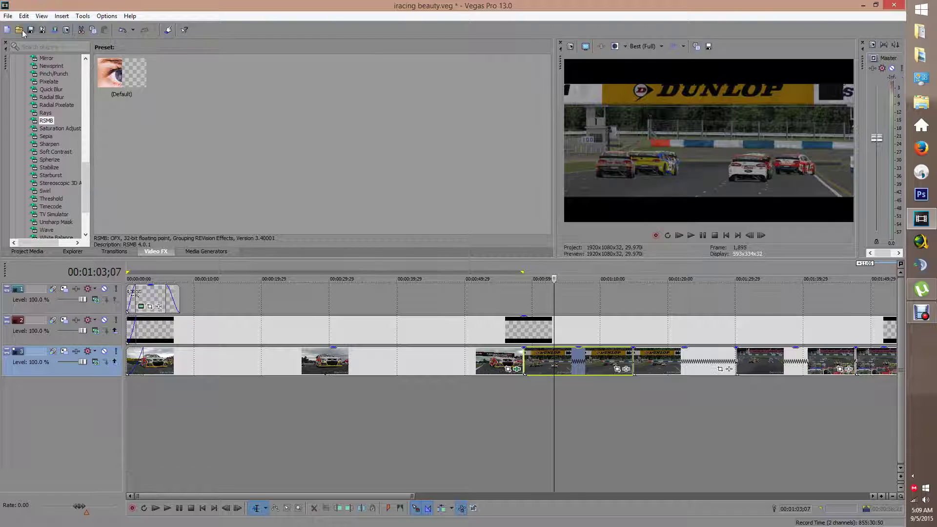
click(8, 16)
click(31, 69)
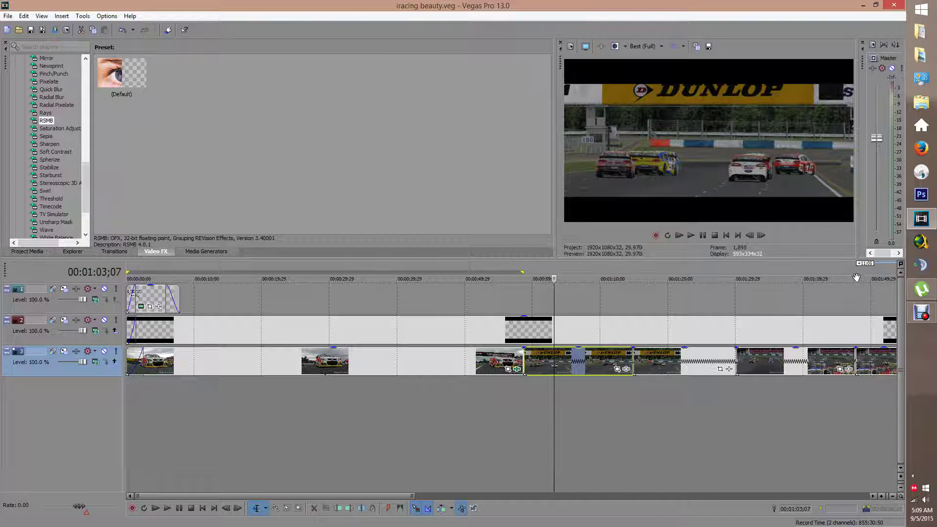
click(922, 312)
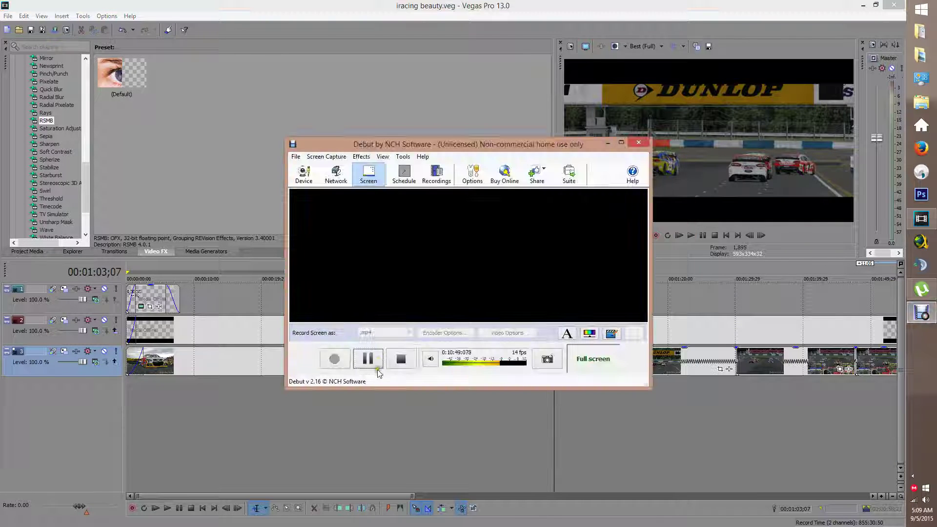